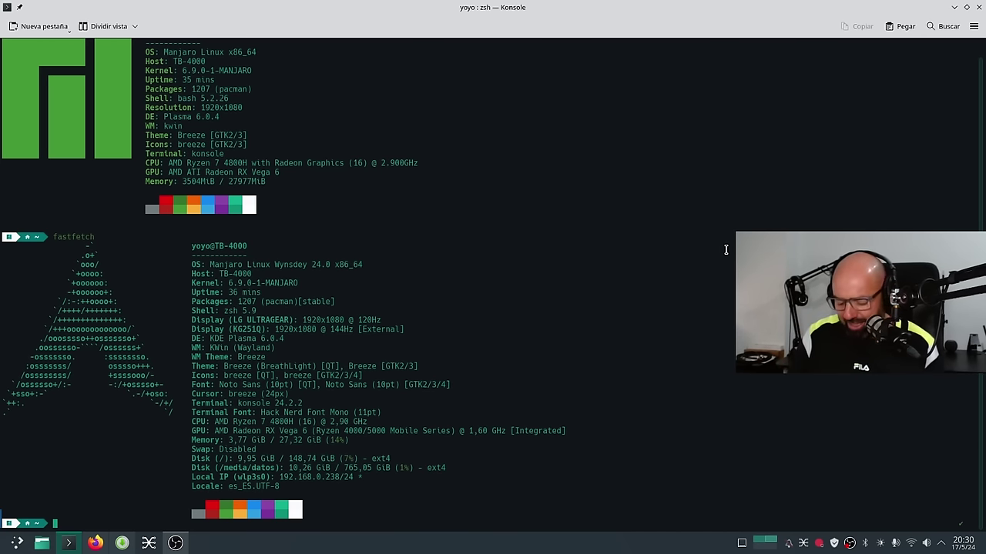
- Run btop in the terminal to view system resource usage, and minimize the terminal window
text(btop)
key(Return)
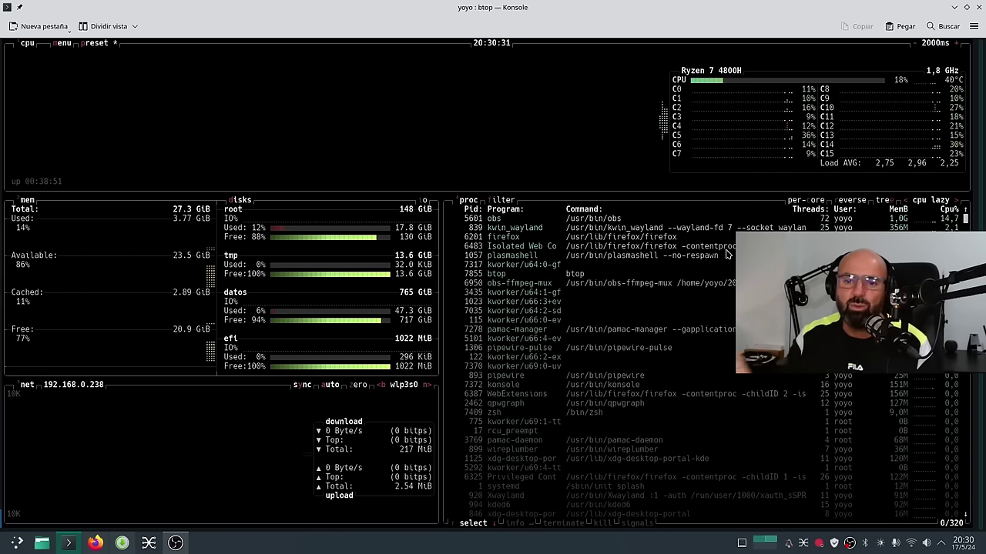
click(954, 7)
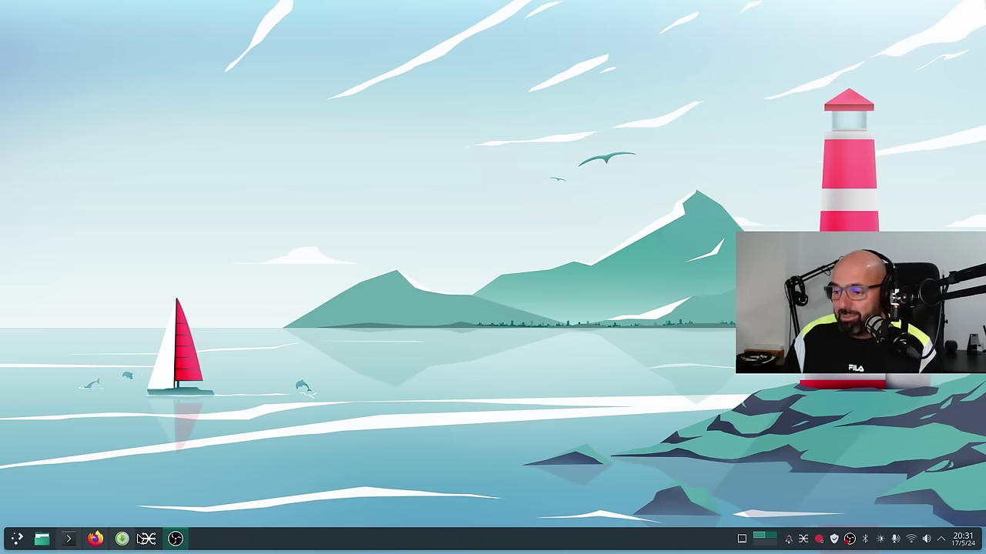
- Switch to the Añadir/Quitar software package manager and search for pipewire packages
click(121, 538)
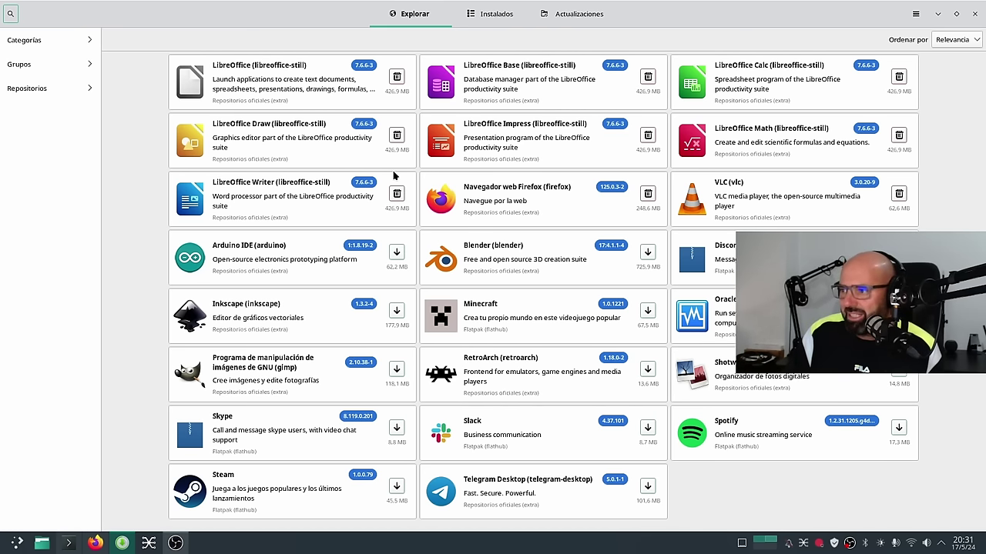
click(11, 14)
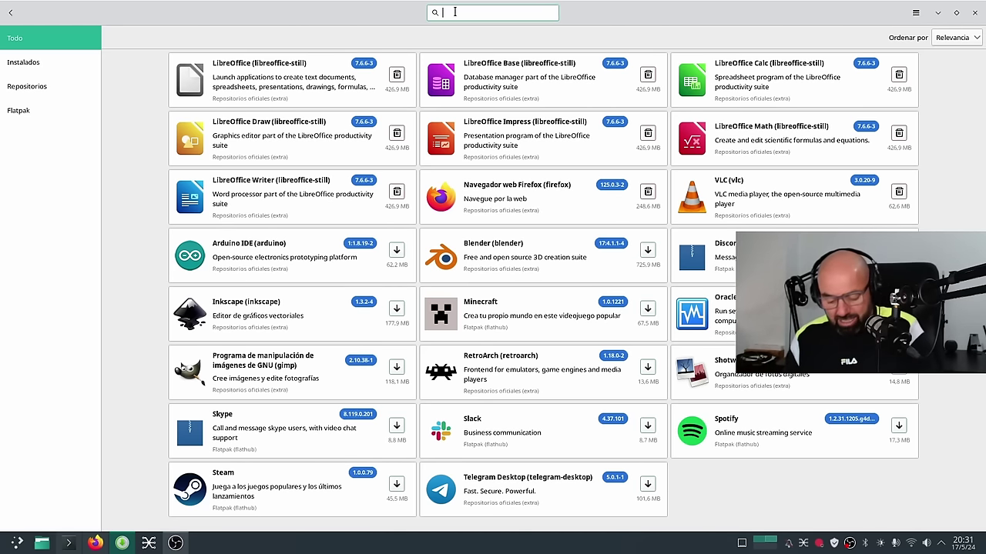
text(pipewire)
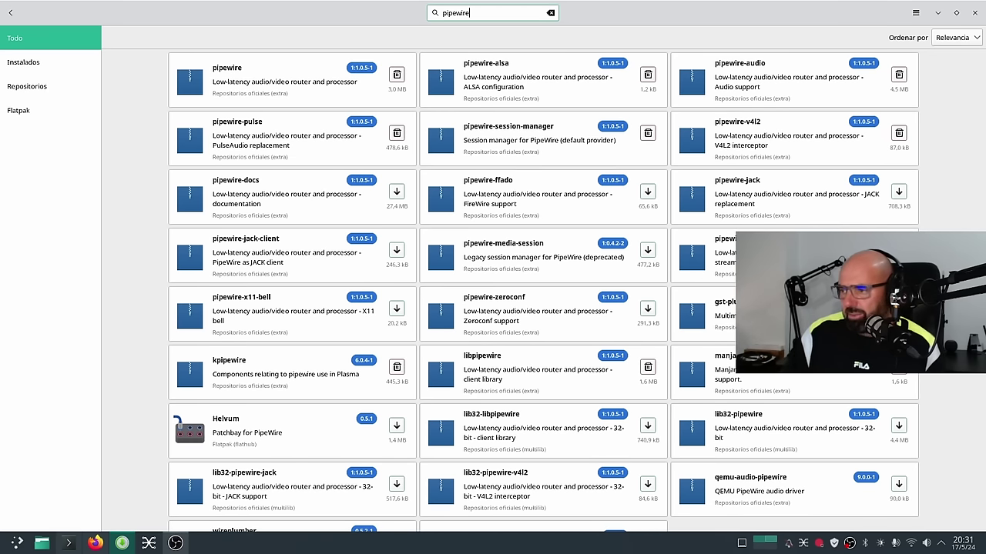
- Search the package manager for amdgpu and for vdpau packages
double_click(473, 13)
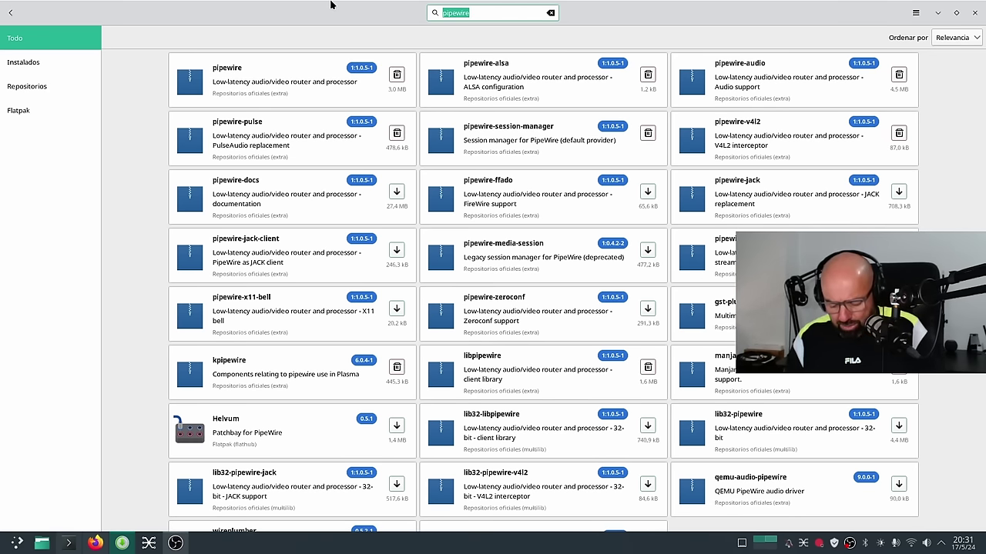
text(amdgpu)
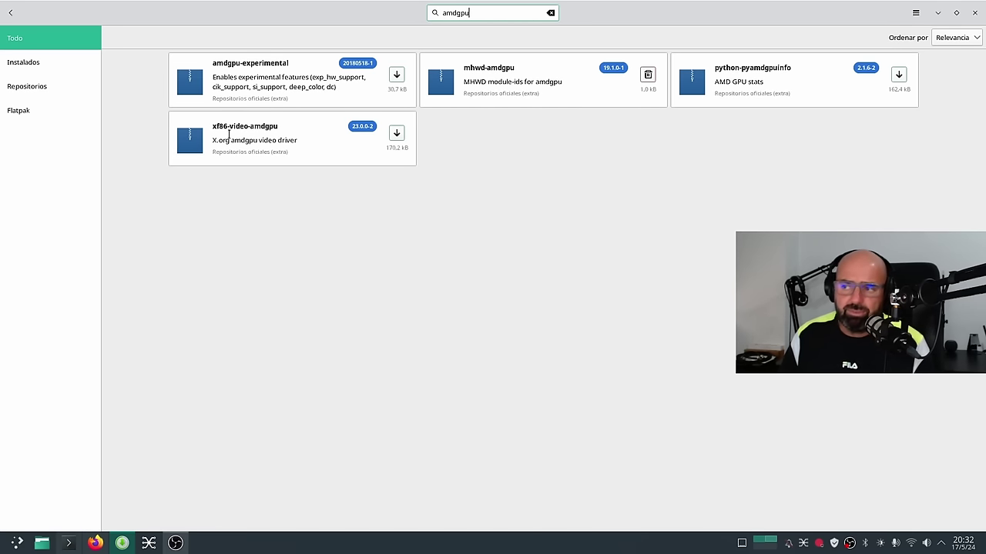
drag(485, 14, 348, 14)
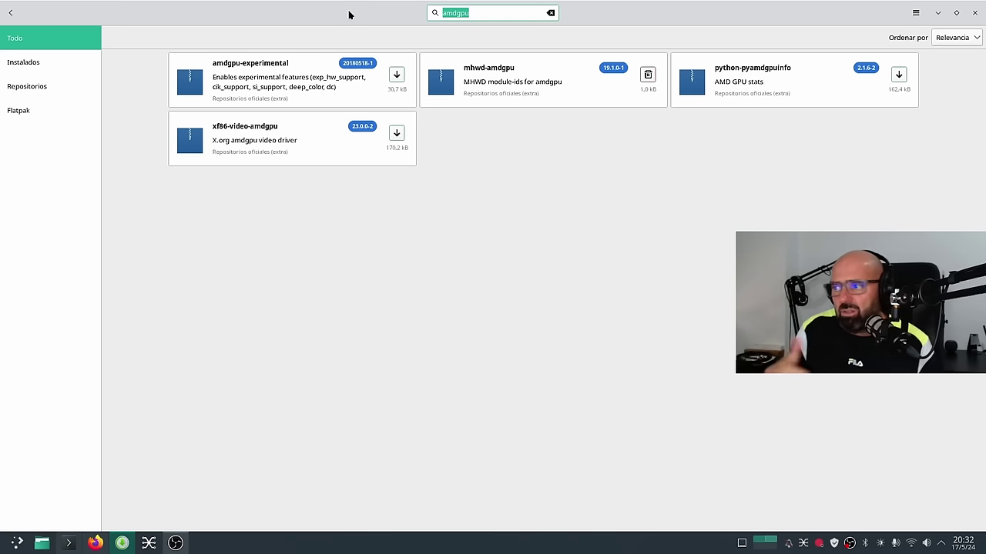
key(BackSpace)
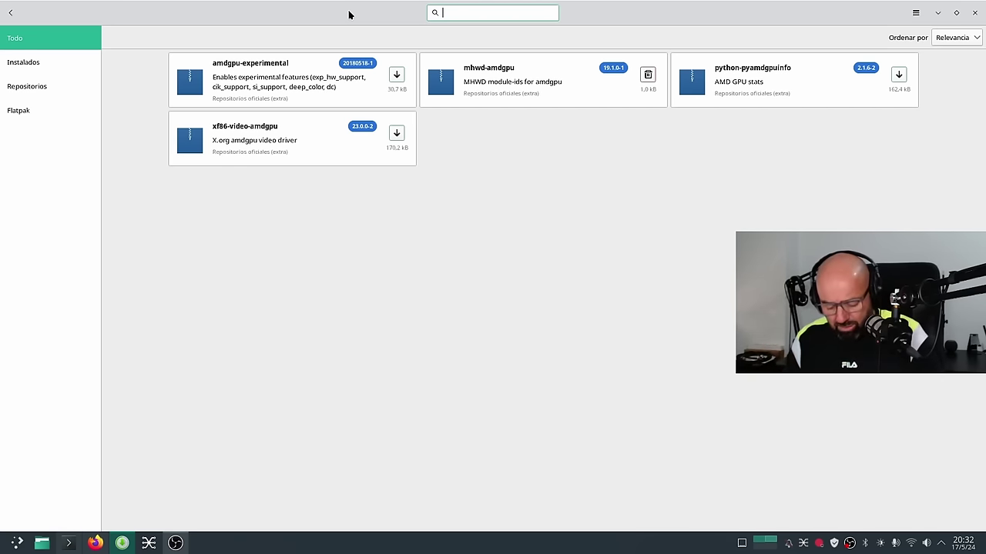
text(vdpau)
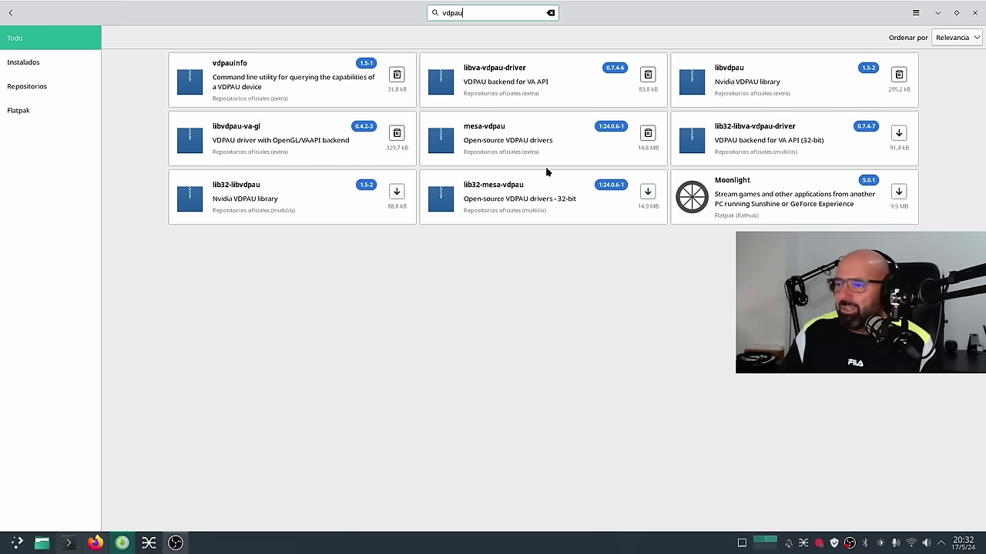
- Clear the vdpau search, try the package manager window at restored and maximized size, and close it
double_click(489, 13)
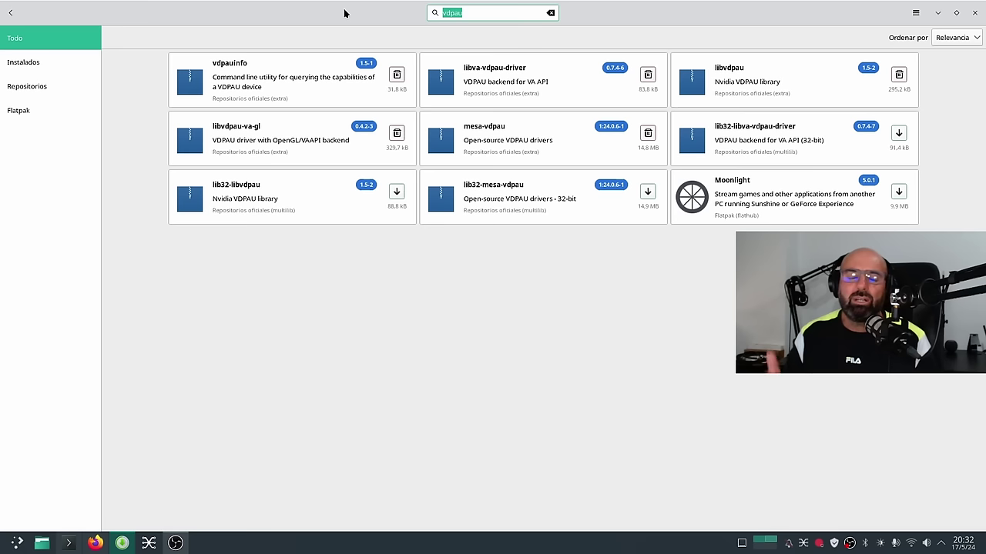
key(BackSpace)
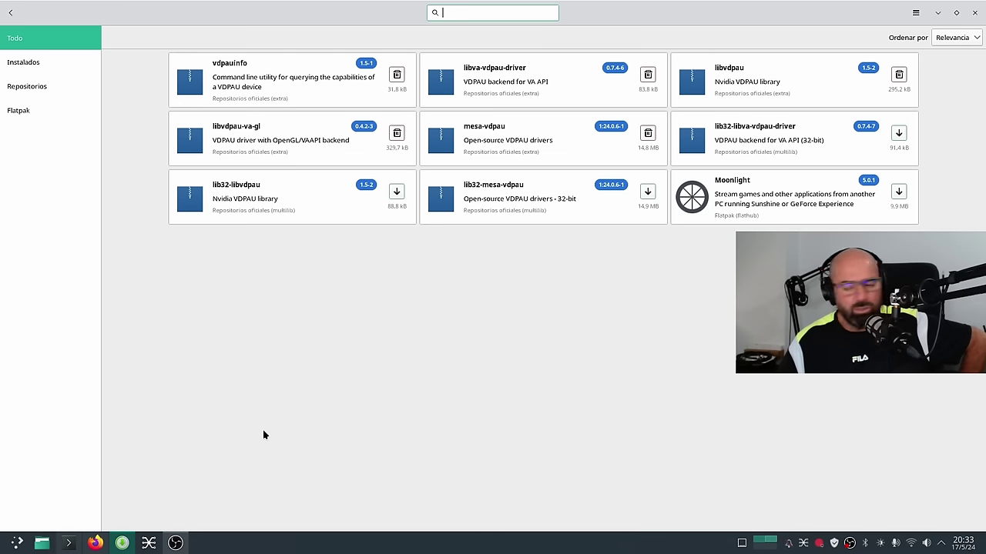
click(956, 14)
drag(131, 20, 296, 85)
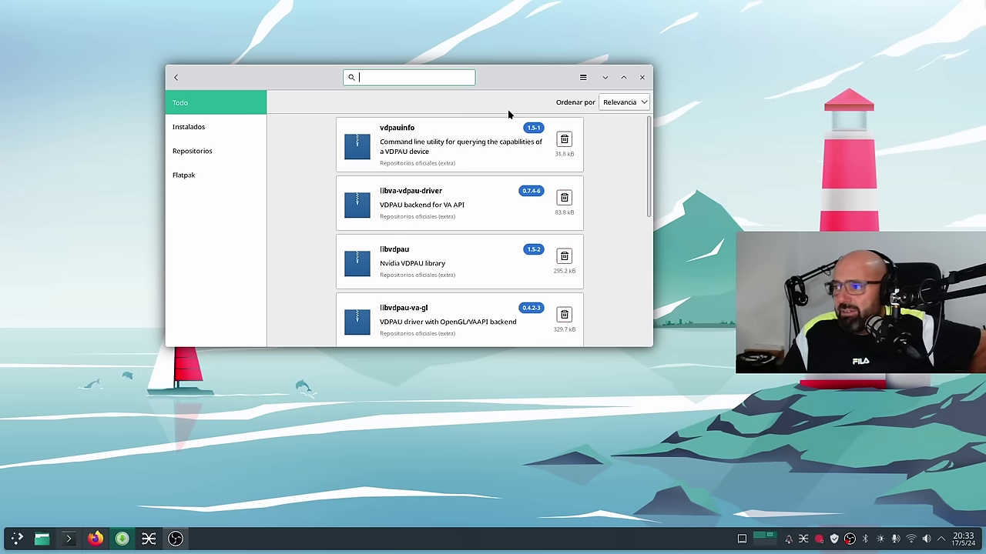
click(622, 77)
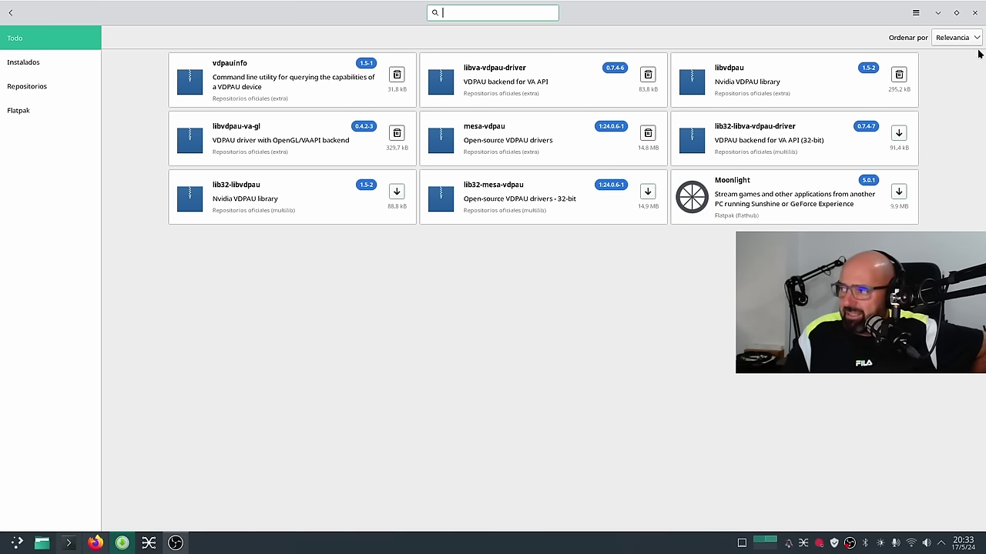
click(974, 13)
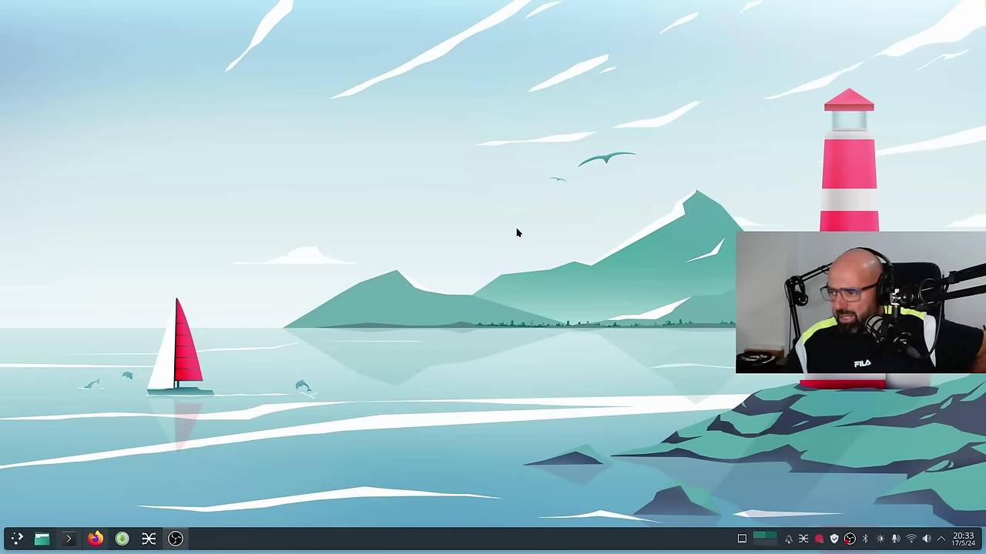
- Open the Dolphin file manager from the favourites, move and widen its window to view the home folder, and close it
click(12, 541)
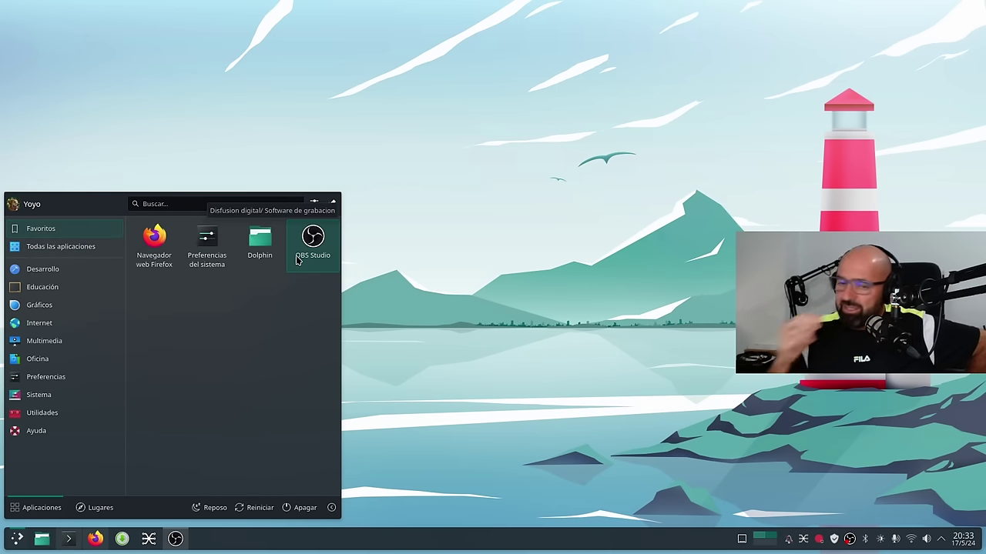
click(261, 241)
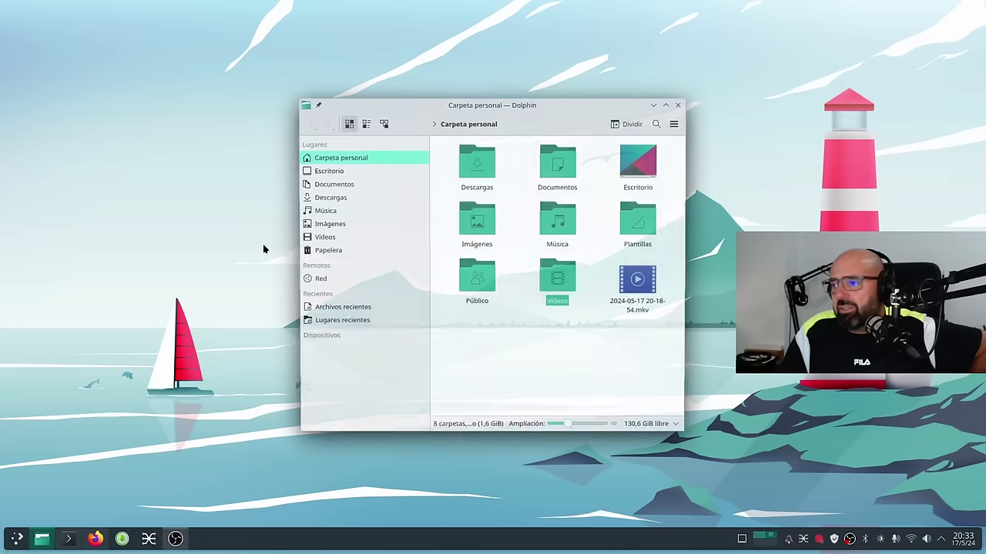
drag(427, 103, 296, 91)
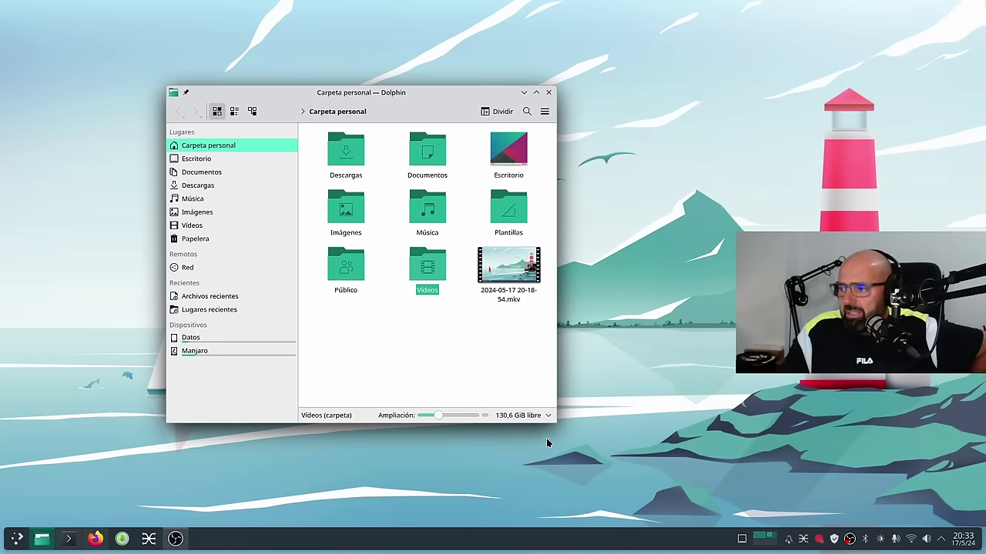
drag(551, 426, 745, 400)
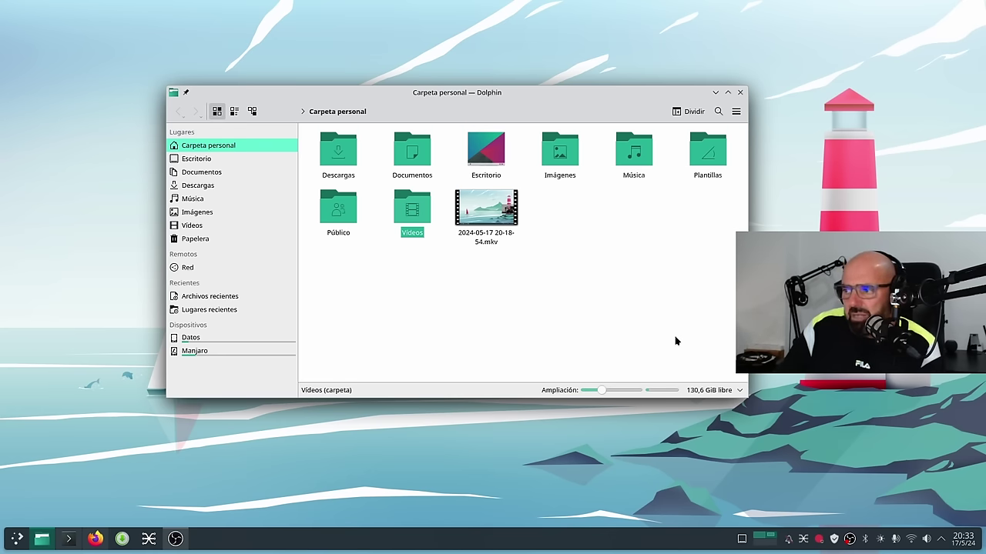
click(740, 93)
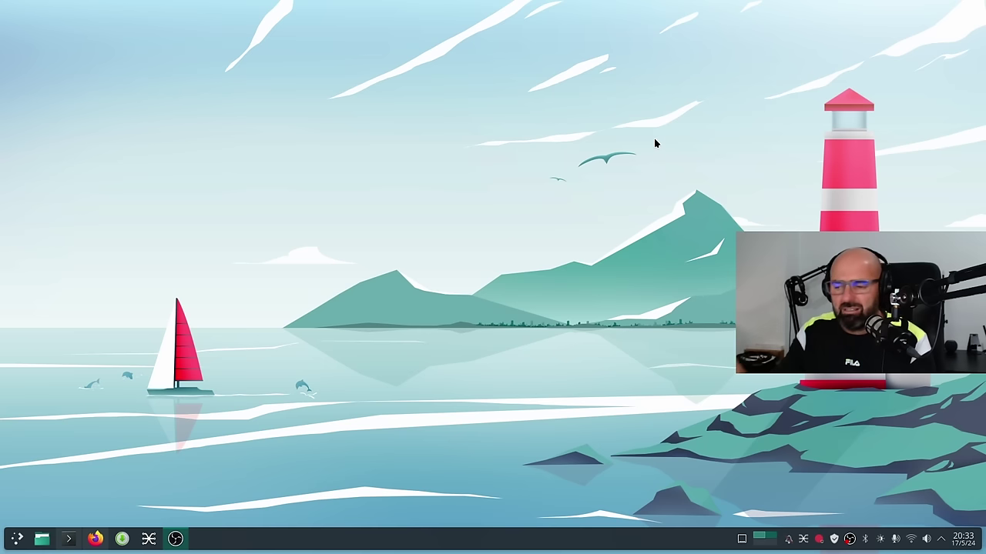
- Examine the installed applications in the launcher's categories, from Desarrollo through Sistema to Utilidades
click(17, 539)
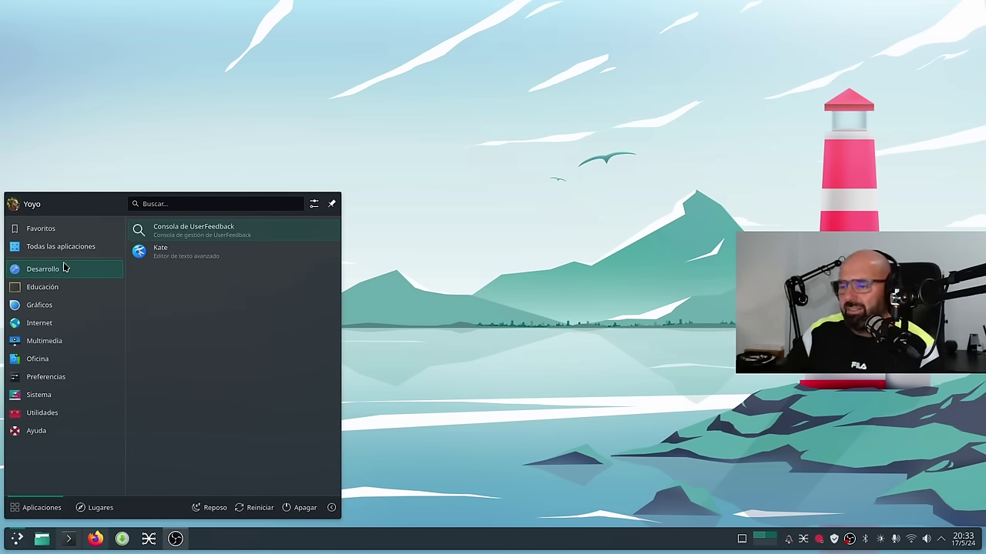
mouse_move(56, 285)
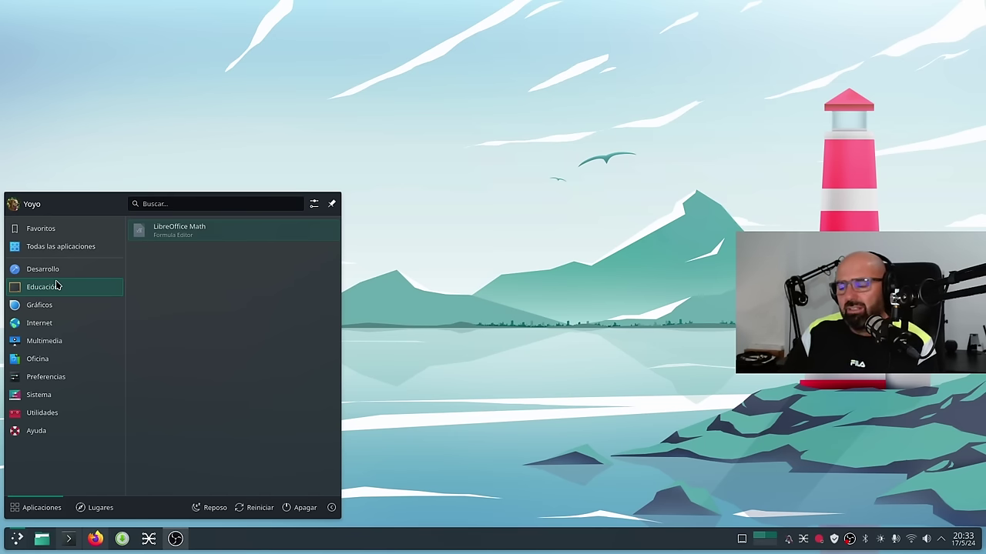
mouse_move(49, 303)
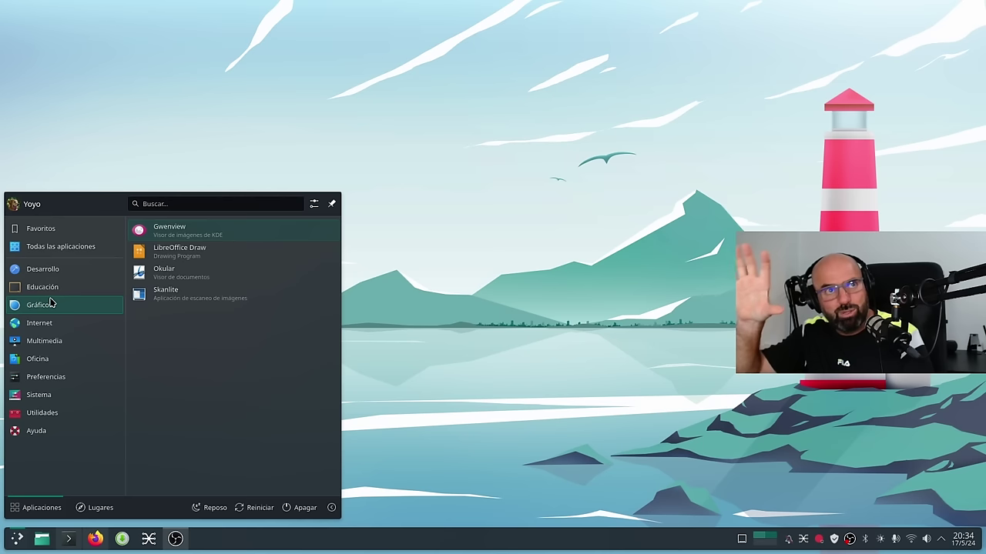
click(42, 287)
click(34, 328)
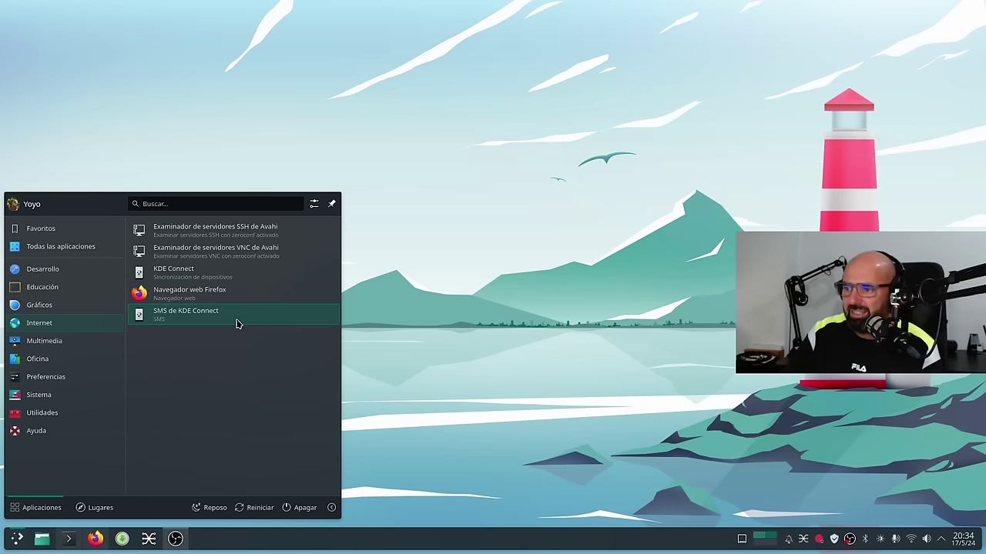
mouse_move(75, 344)
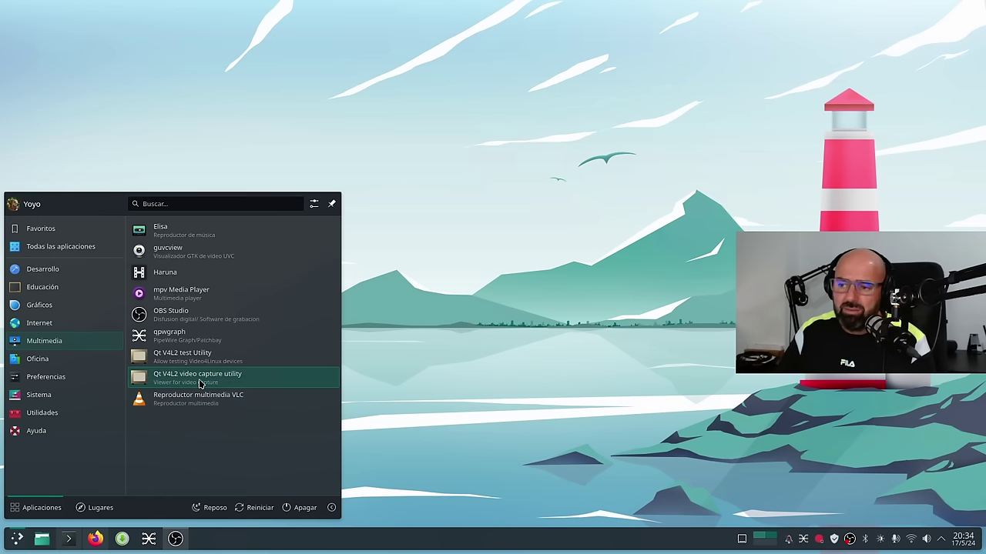
click(34, 362)
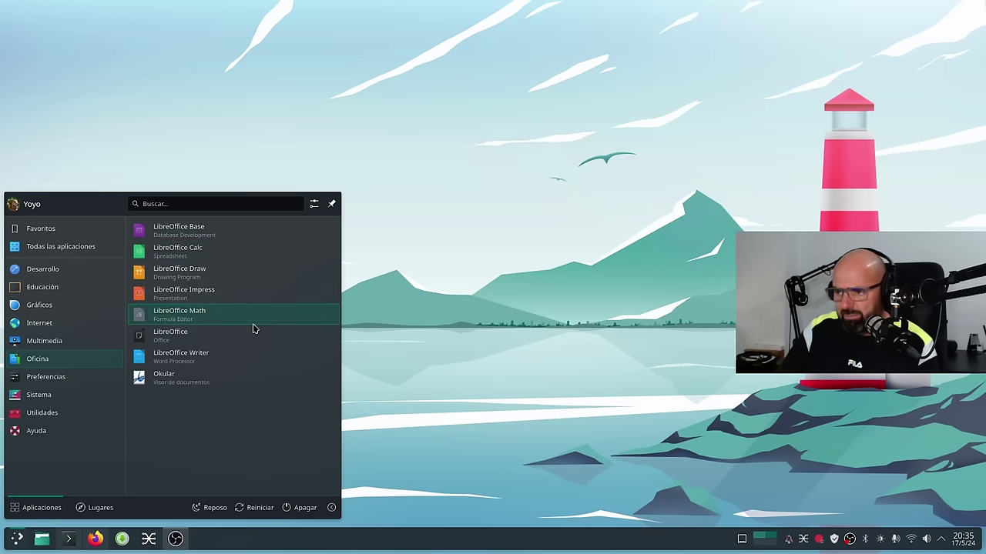
click(39, 377)
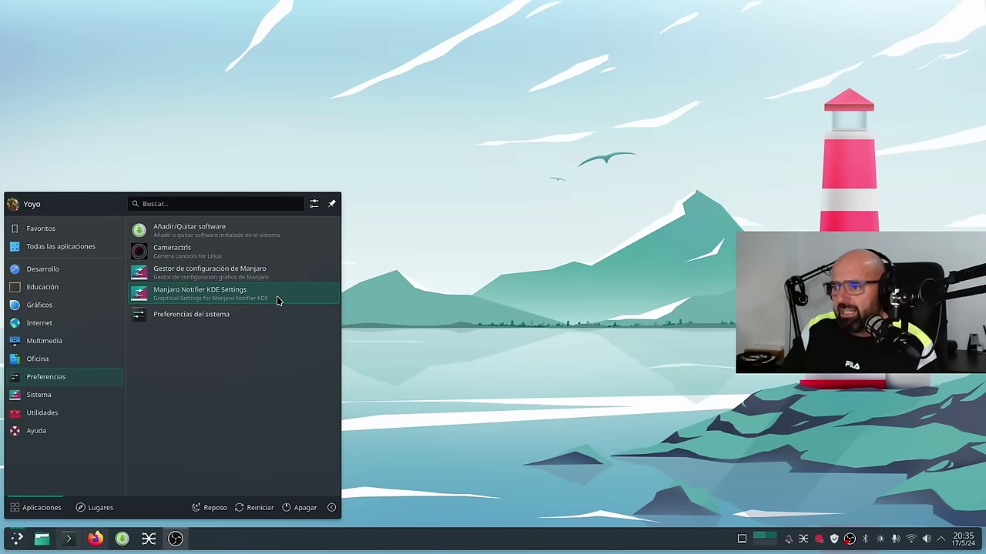
mouse_move(64, 401)
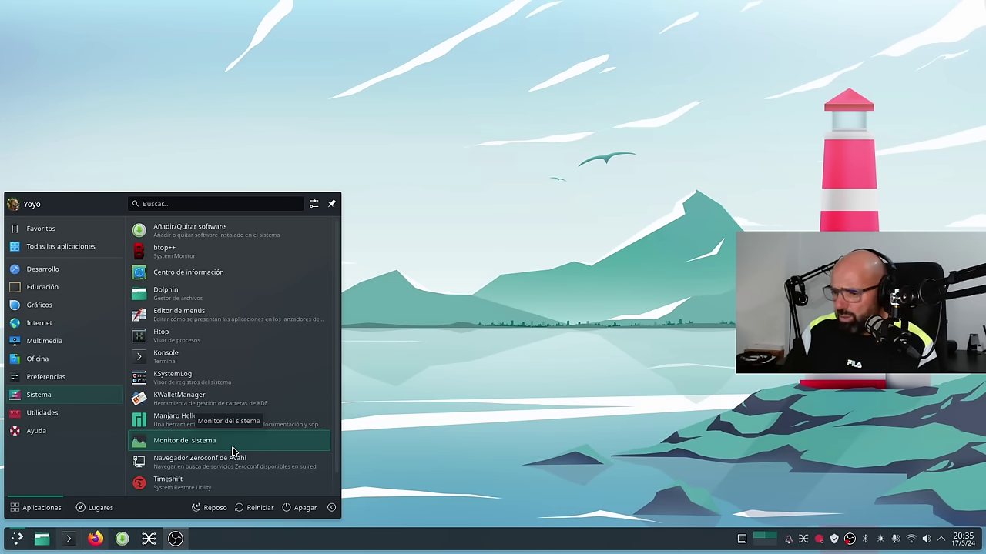
scroll(235, 451, down, 1)
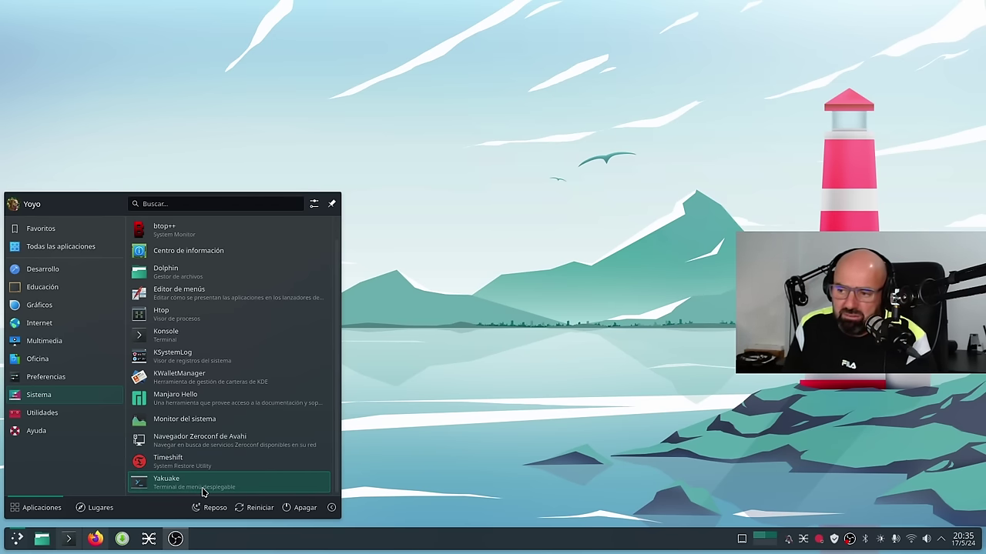
click(76, 411)
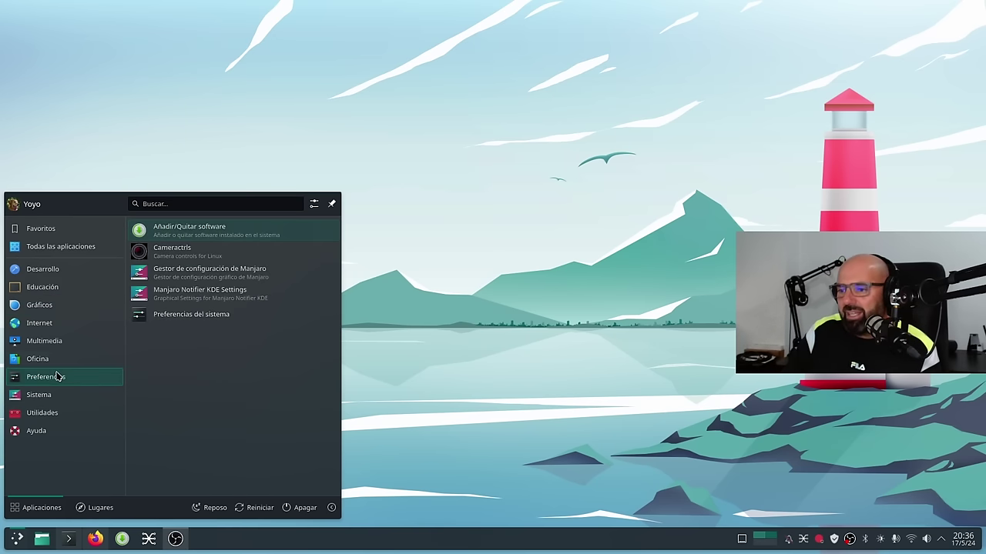
- Open Gestor de configuración de Manjaro from the Preferencias category, move and enlarge its window, and select Paquetes de idioma
mouse_move(53, 344)
mouse_move(54, 376)
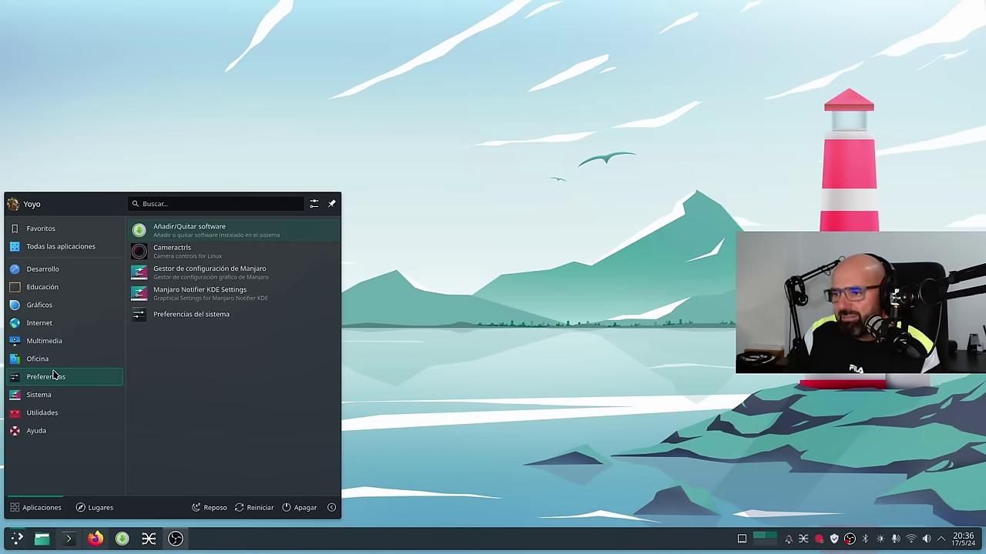
click(219, 271)
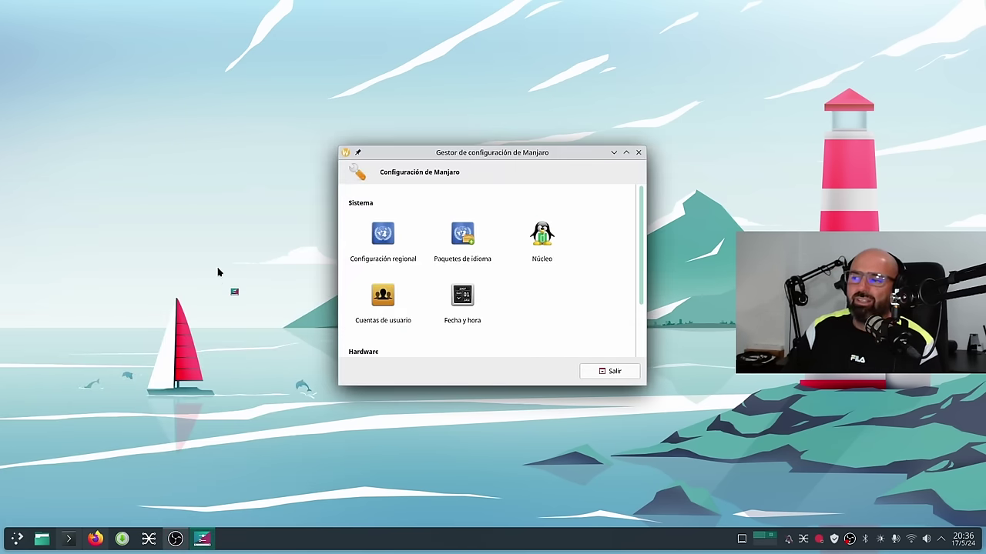
drag(508, 160, 339, 92)
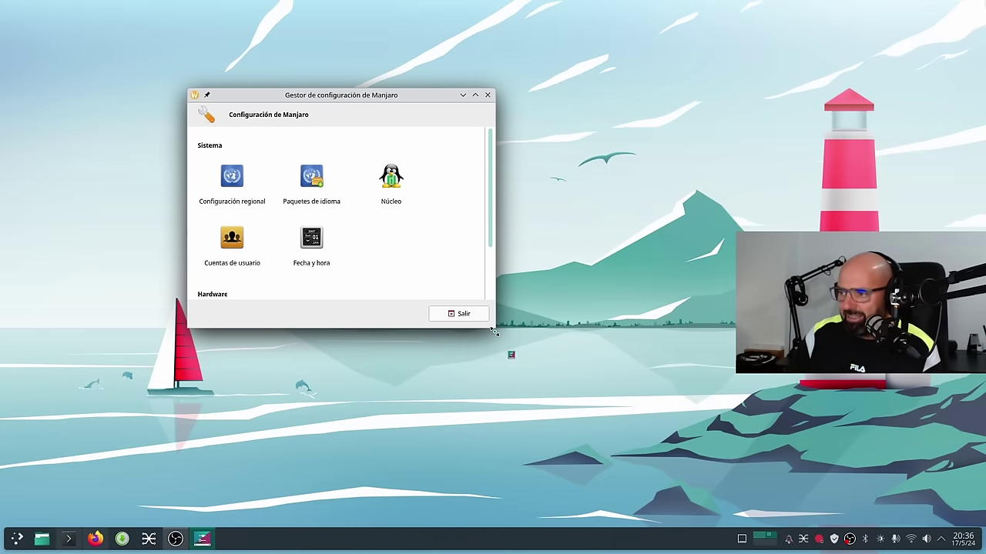
drag(495, 328, 756, 430)
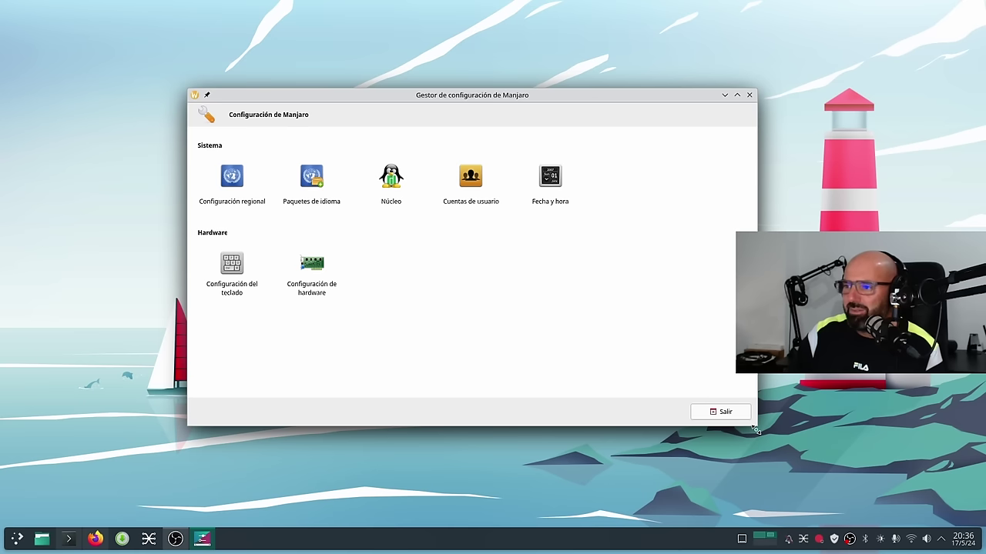
click(324, 185)
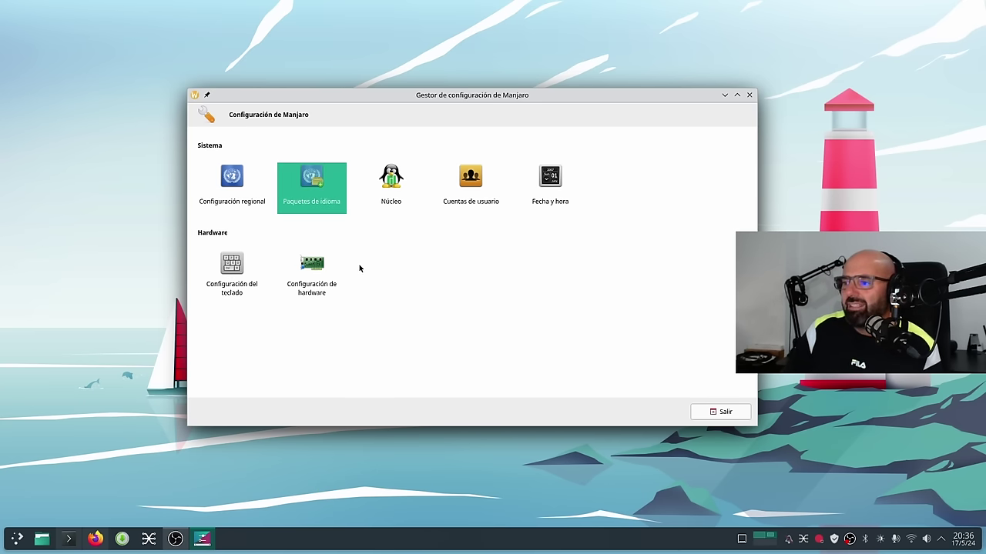
- Install all listed additional en_US and es_ES language packages, authorising with the account password, and close the finished installation dialog
double_click(318, 187)
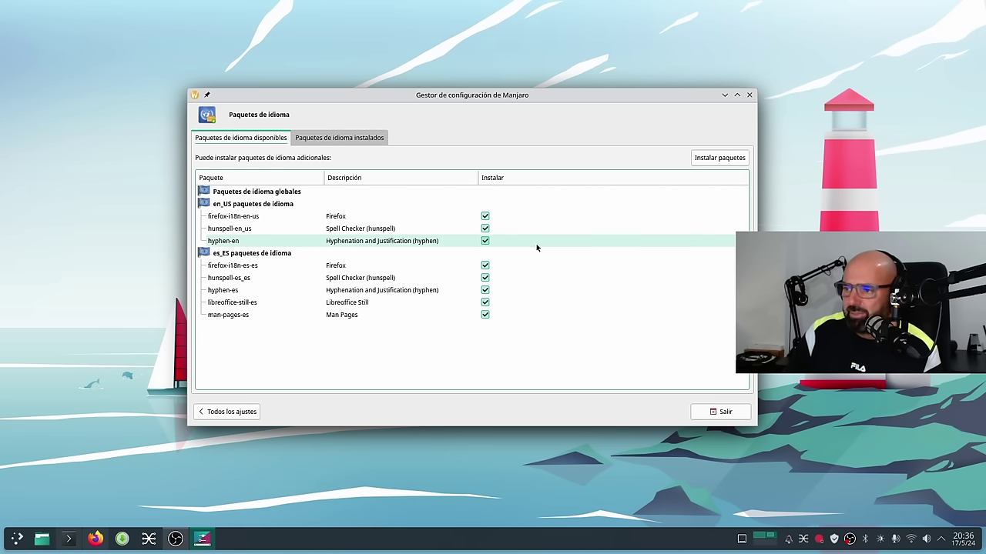
click(711, 160)
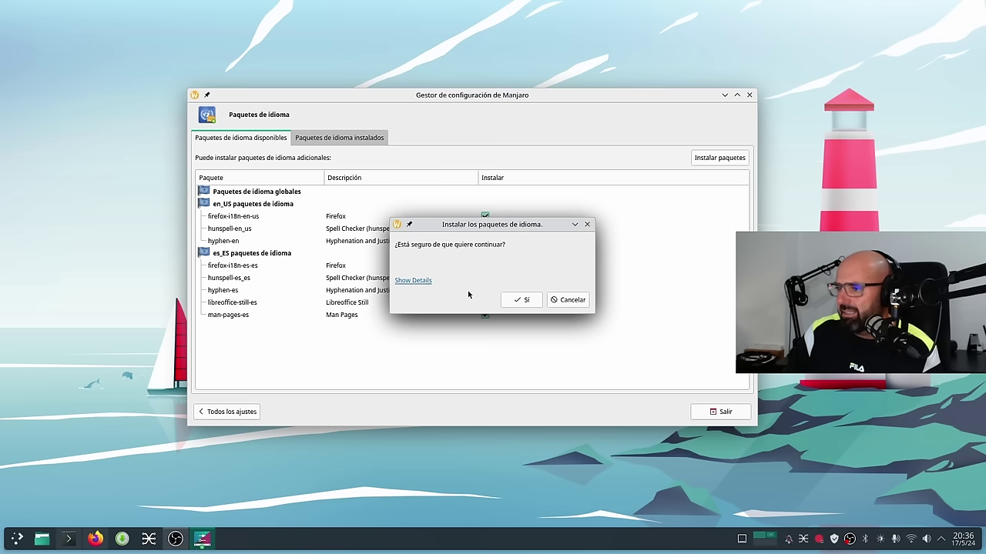
click(521, 300)
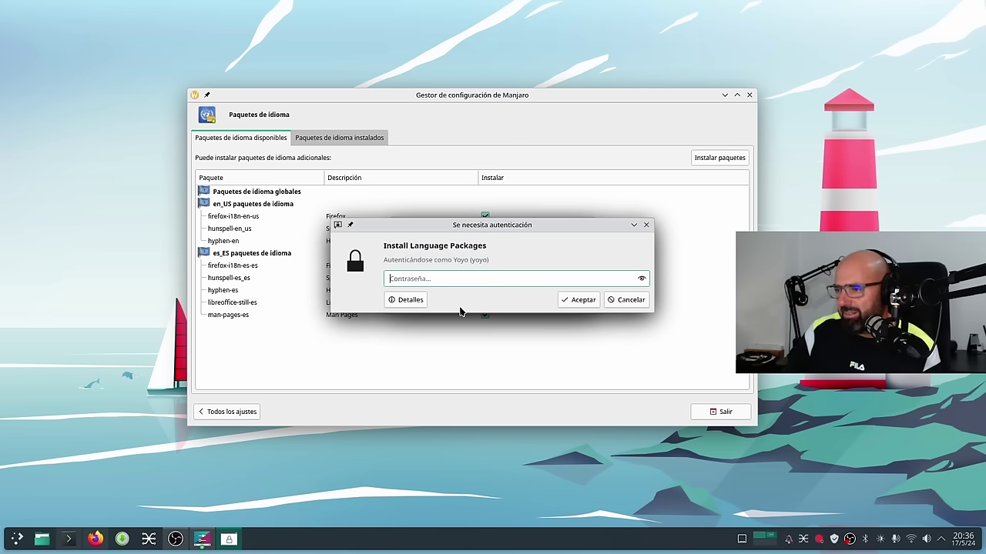
text(********)
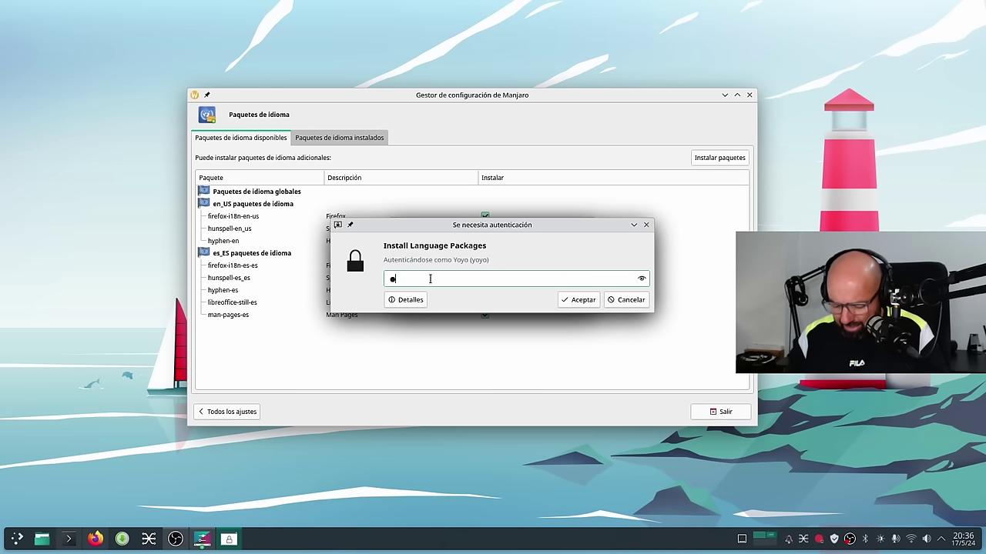
text(****)
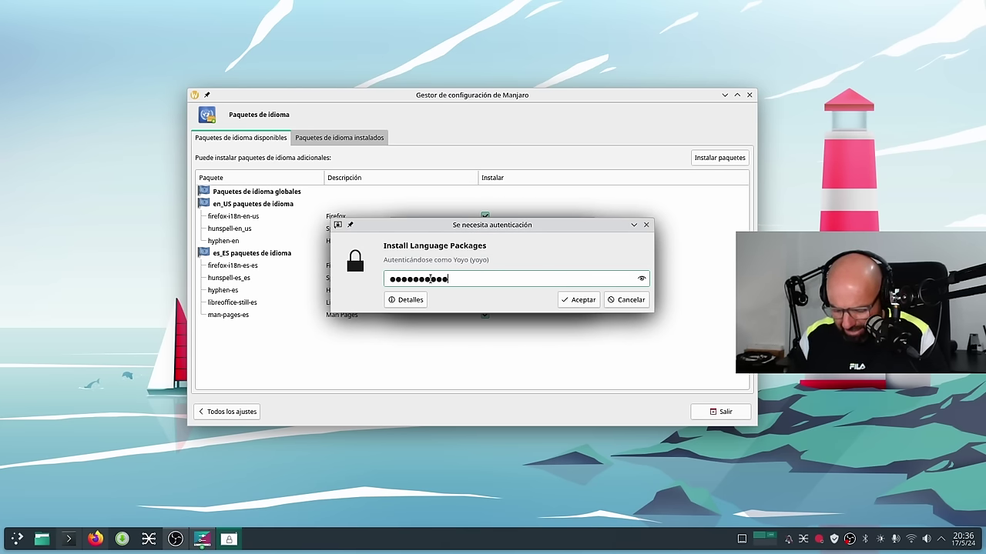
key(Return)
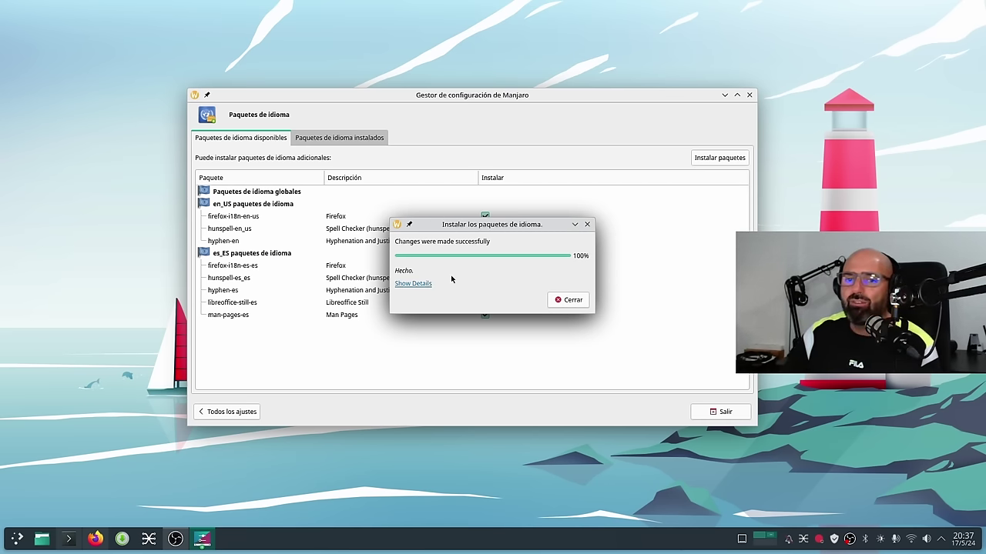
click(576, 301)
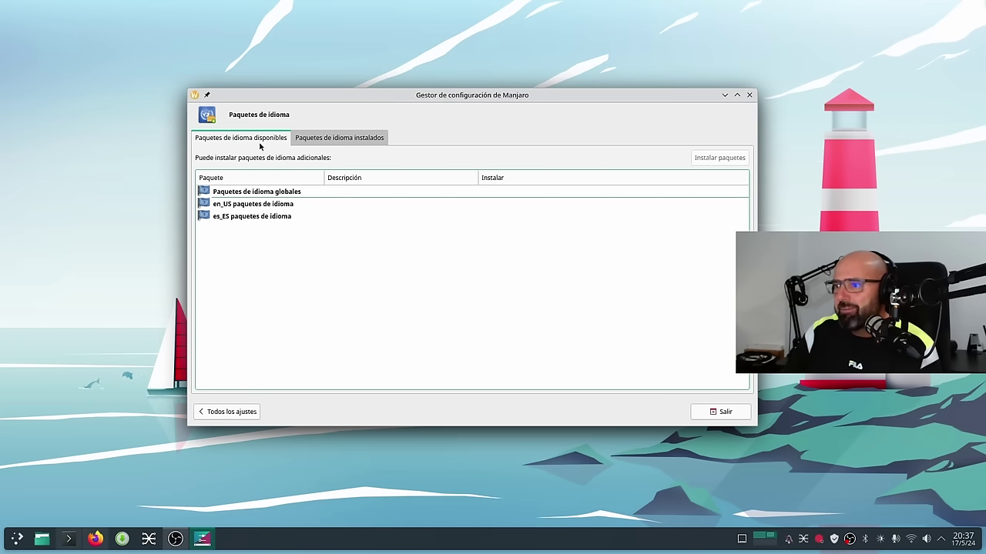
- Return to all settings, open Núcleo, and move and enlarge the window to review the available Linux kernels
click(219, 411)
click(390, 181)
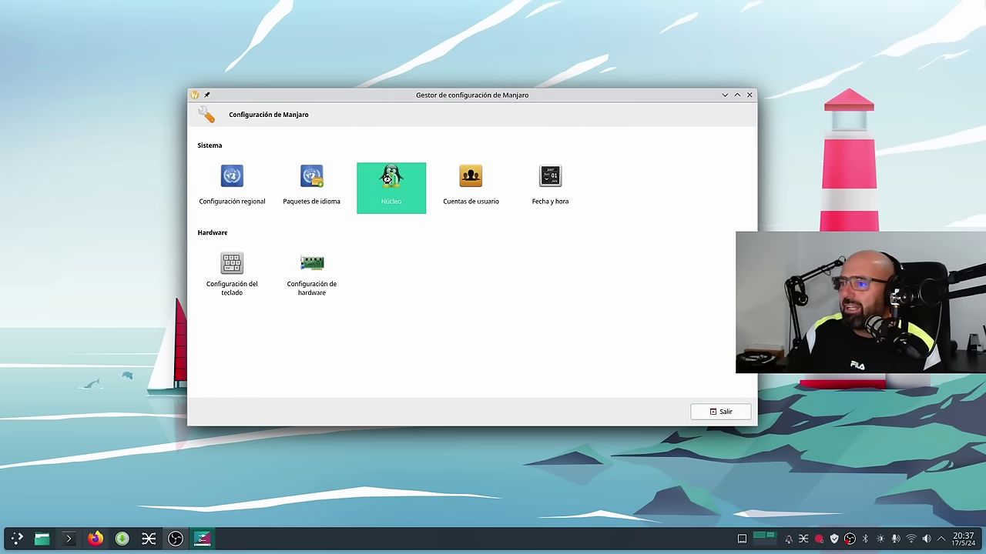
drag(448, 99, 382, 80)
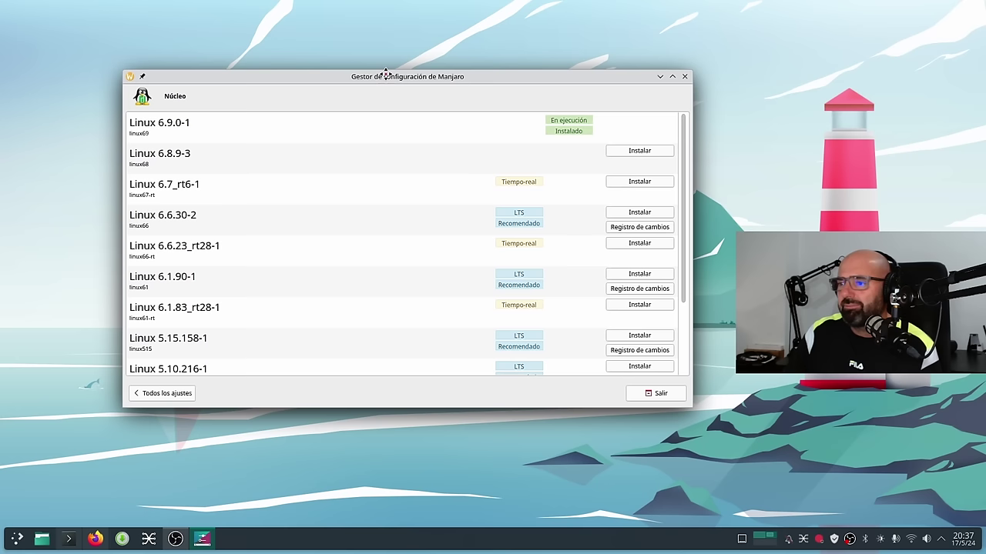
drag(692, 409, 822, 506)
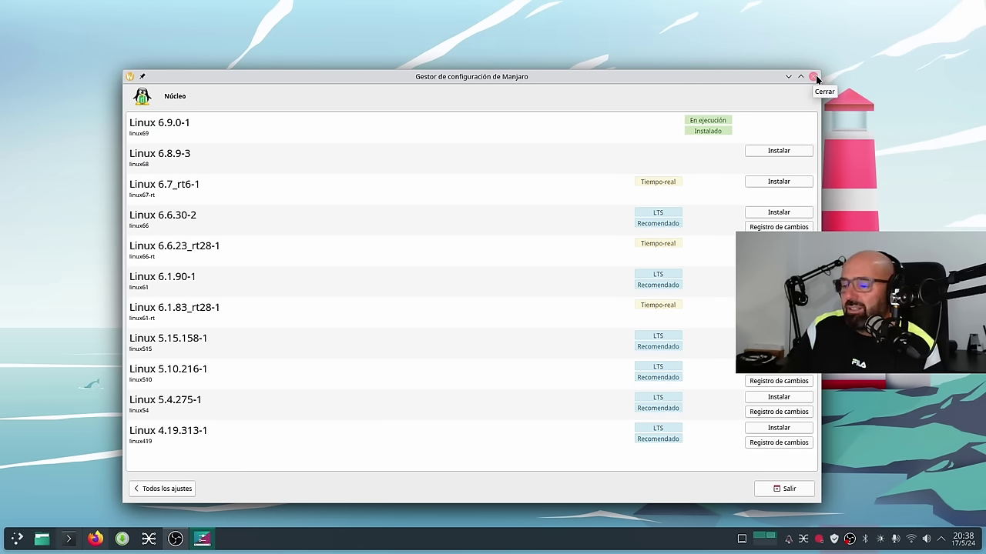
- Return to all settings, review the drivers under Configuración de hardware, and quit the settings manager
click(154, 489)
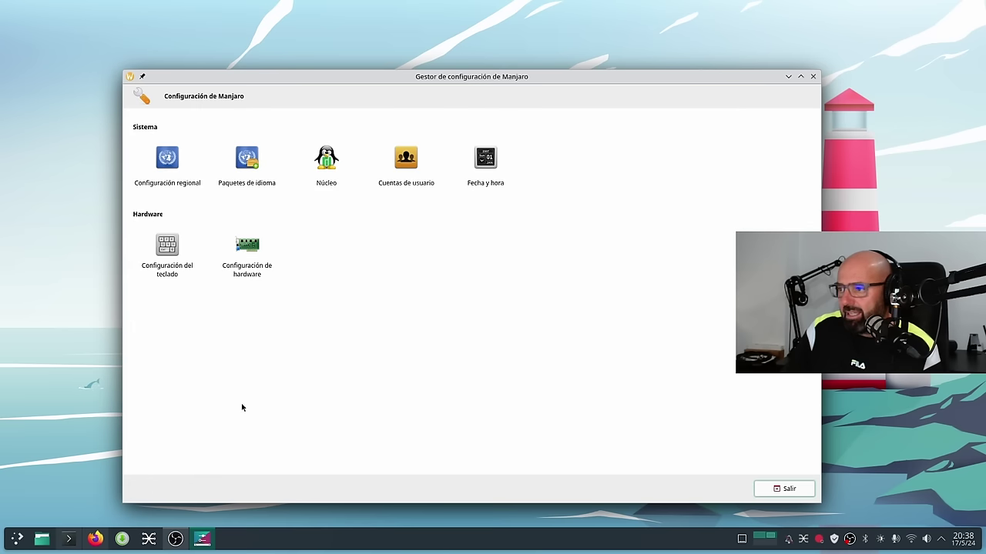
click(251, 250)
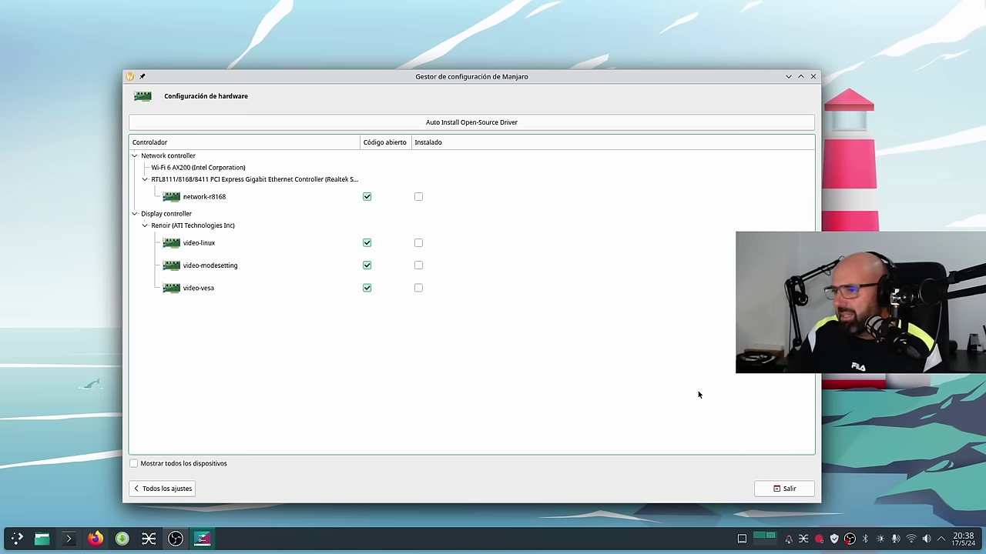
click(784, 488)
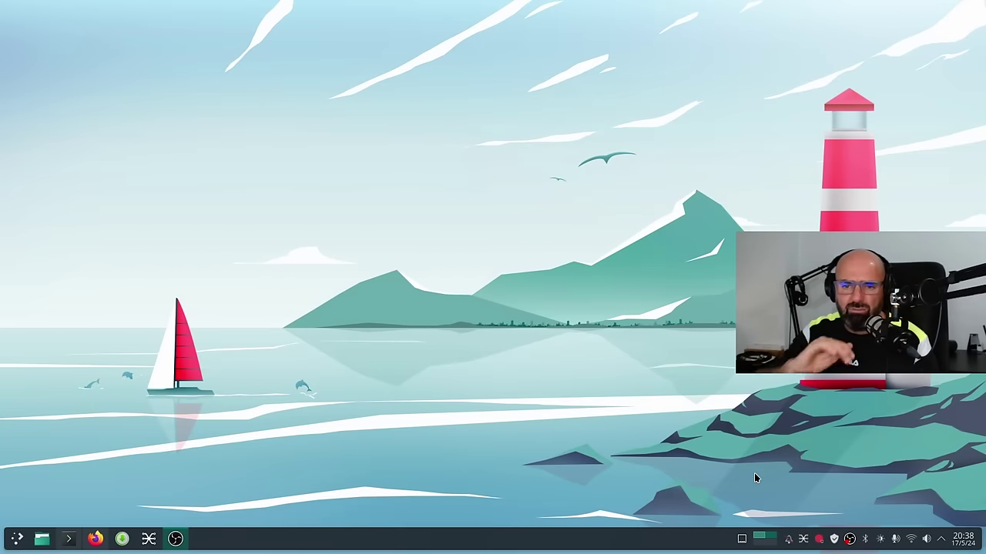
- Open the Pamac package manager and search for linux69 to review the kernel and its modules
click(118, 541)
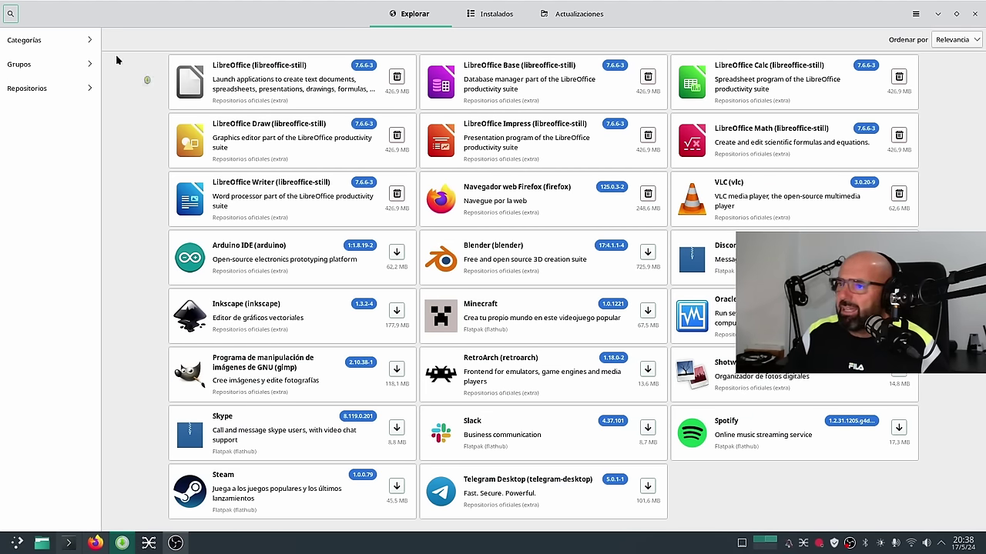
click(11, 13)
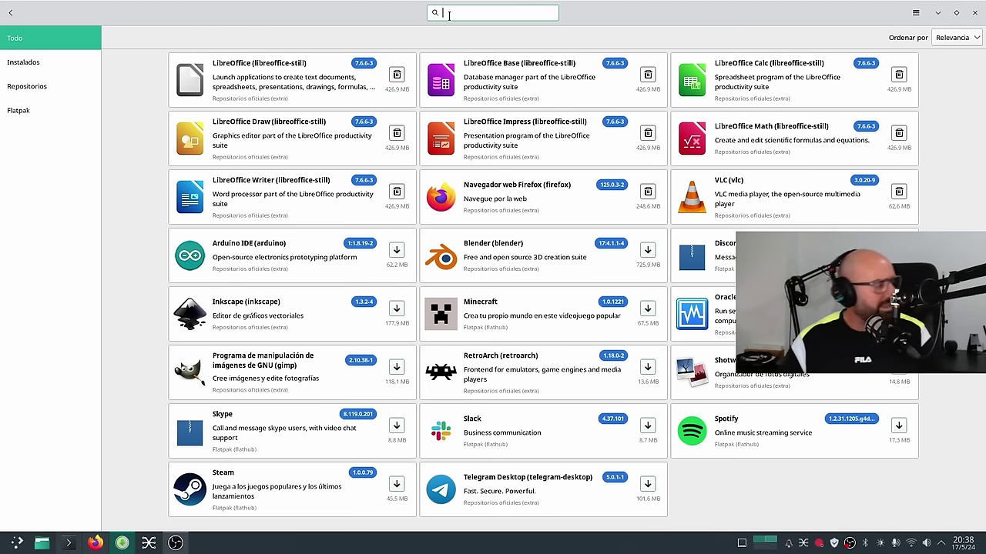
text(l)
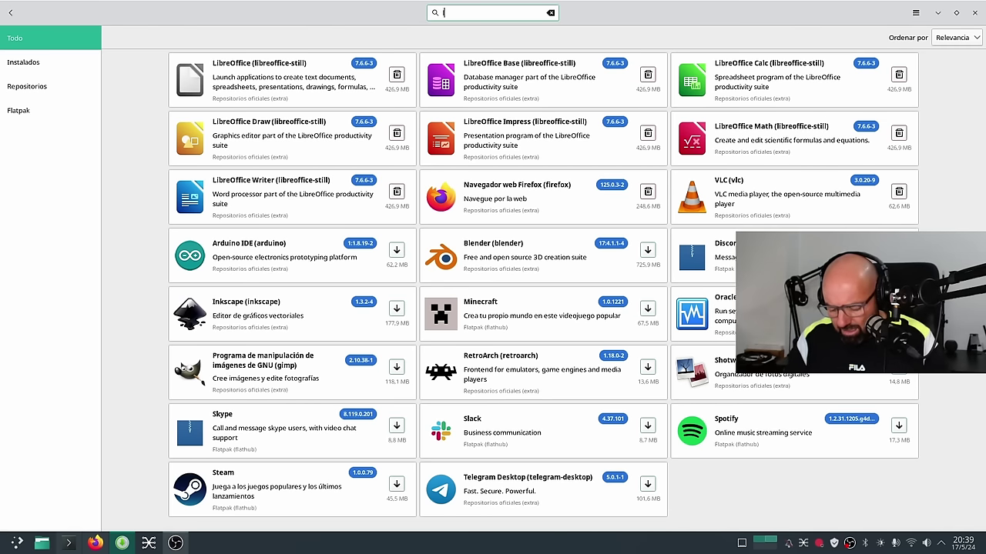
text(inux)
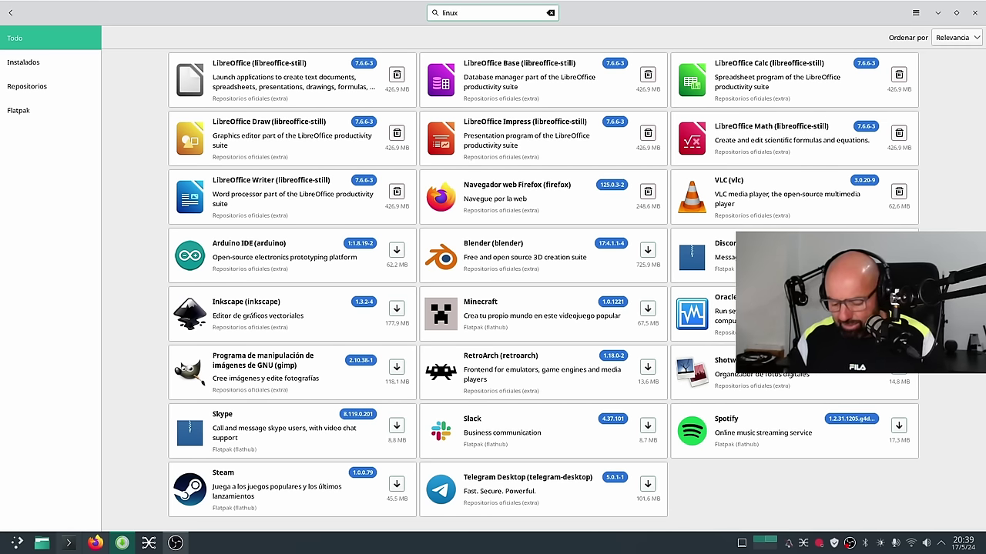
text(69)
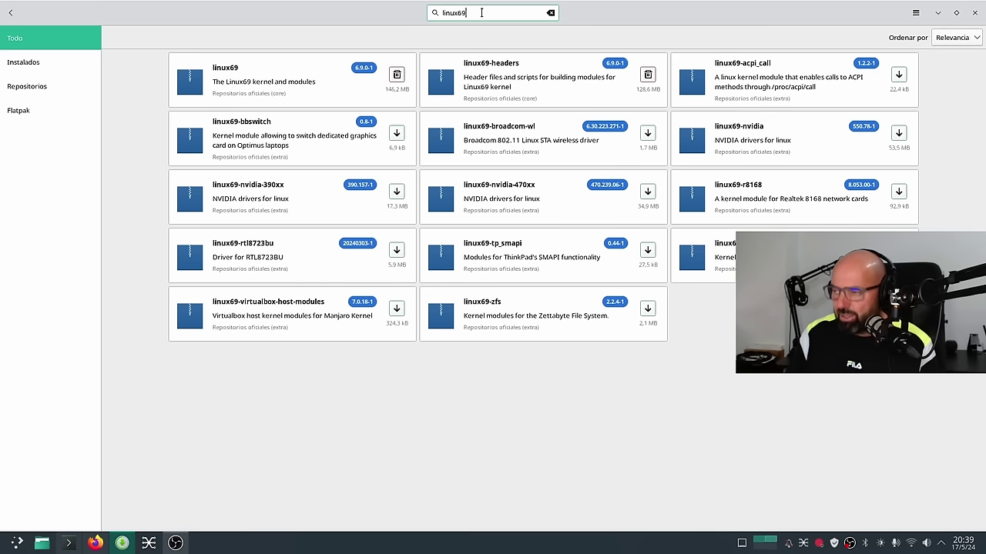
- Change the package search to linux68 and linux66 to compare those kernels' modules, and close the package manager
key(BackSpace)
text(8)
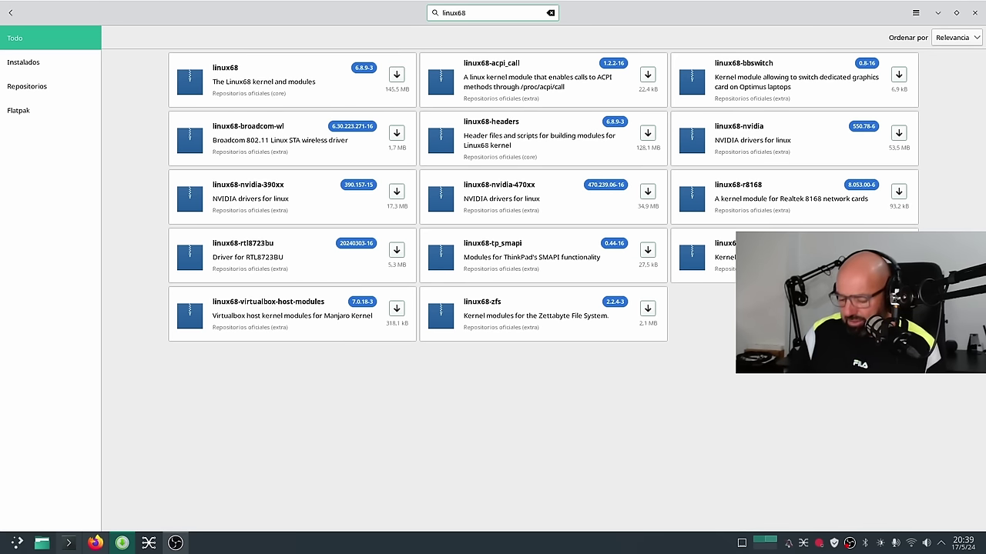
key(BackSpace)
text(6)
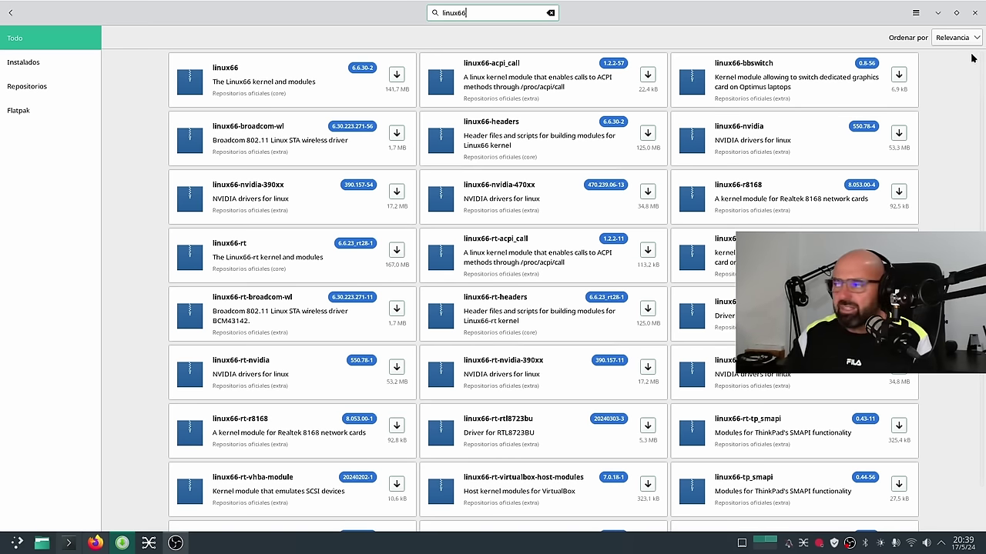
click(973, 13)
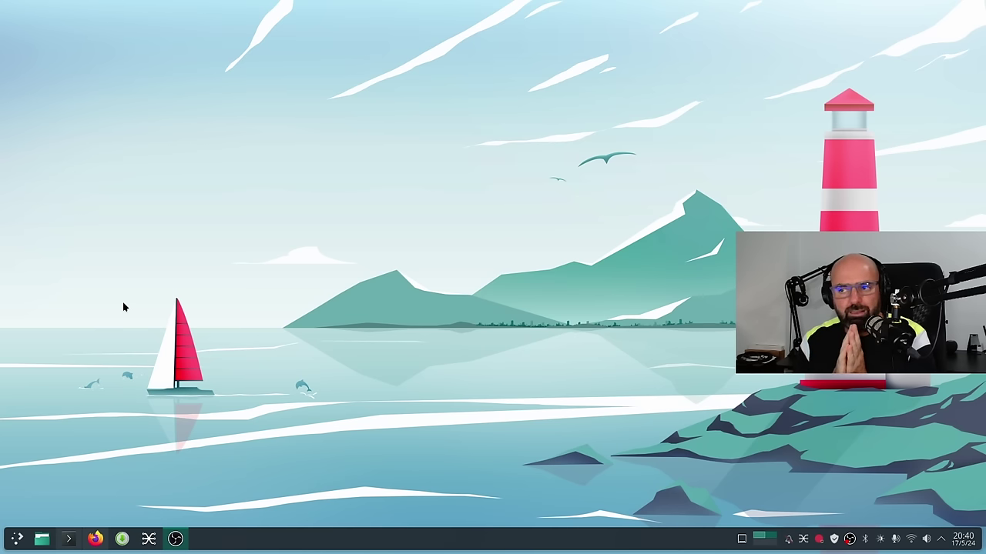
- Run fastfetch in a new Konsole tab and highlight its output from the Terminal Font line to the Local IP line
click(67, 538)
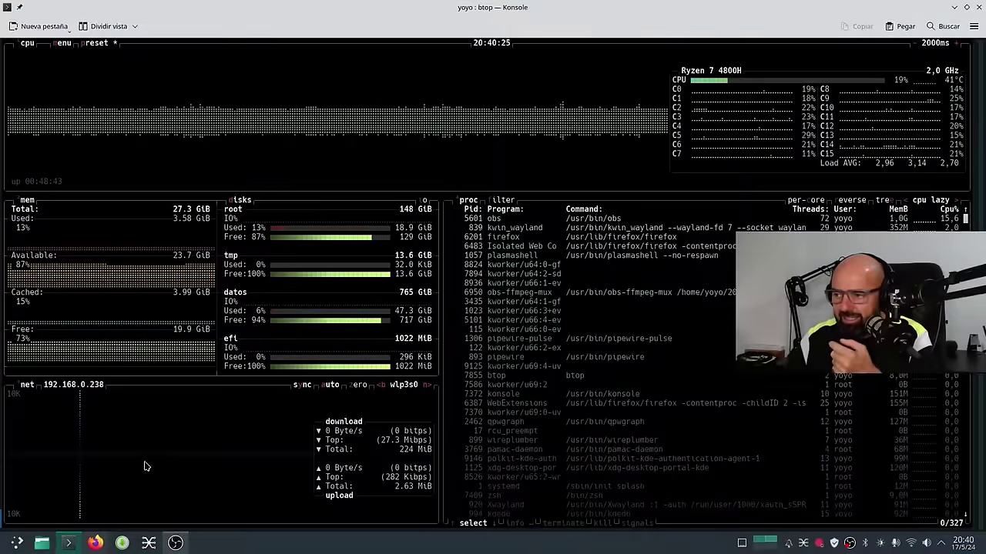
click(42, 28)
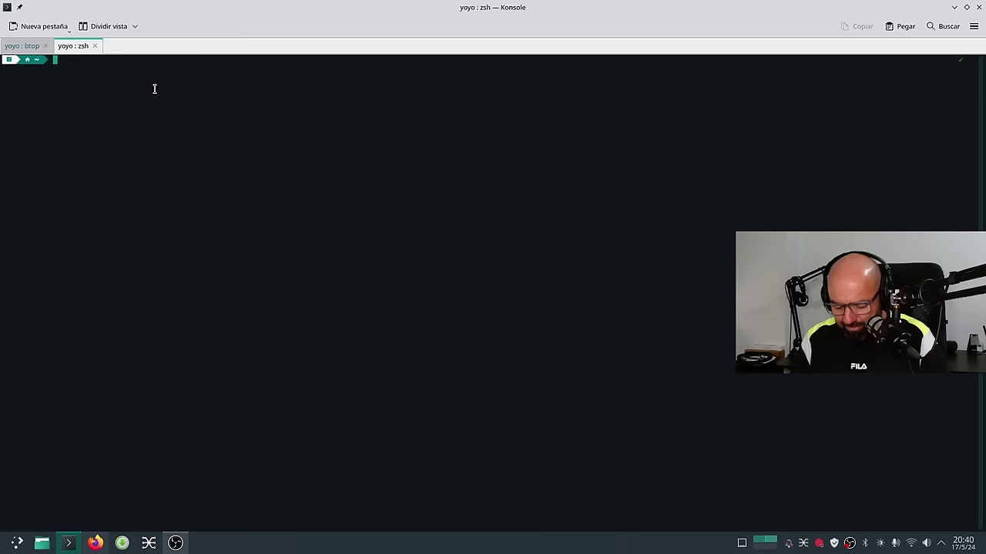
text(fas)
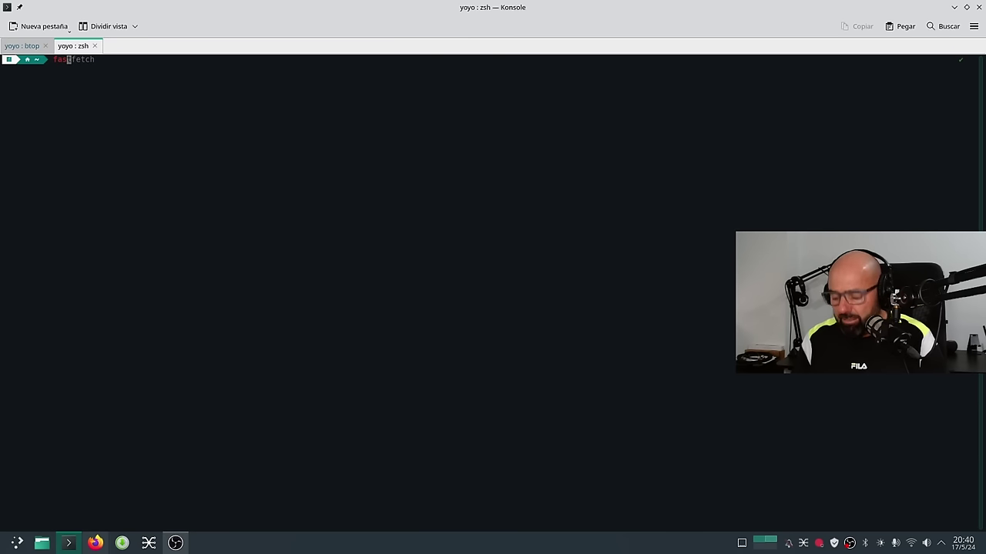
key(Right)
key(Return)
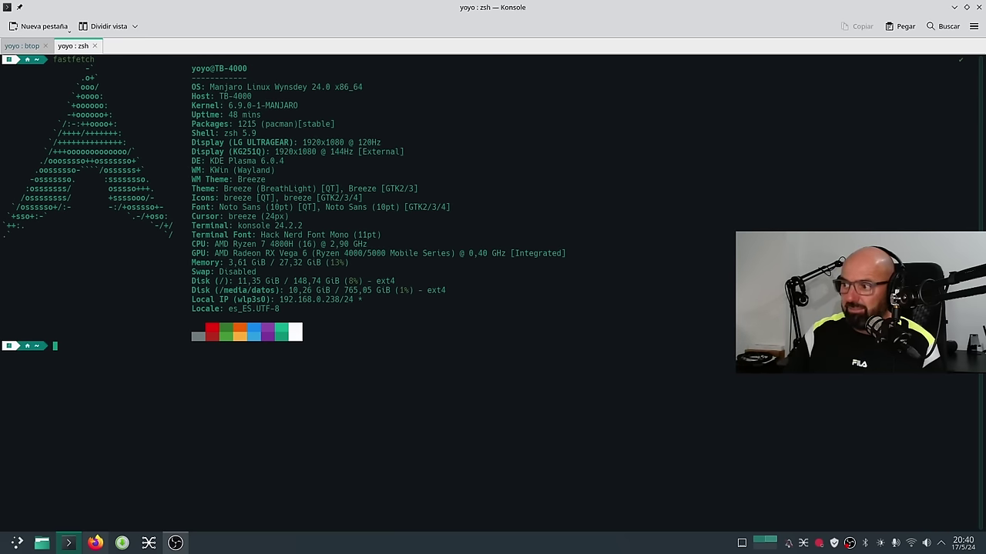
drag(490, 299, 173, 234)
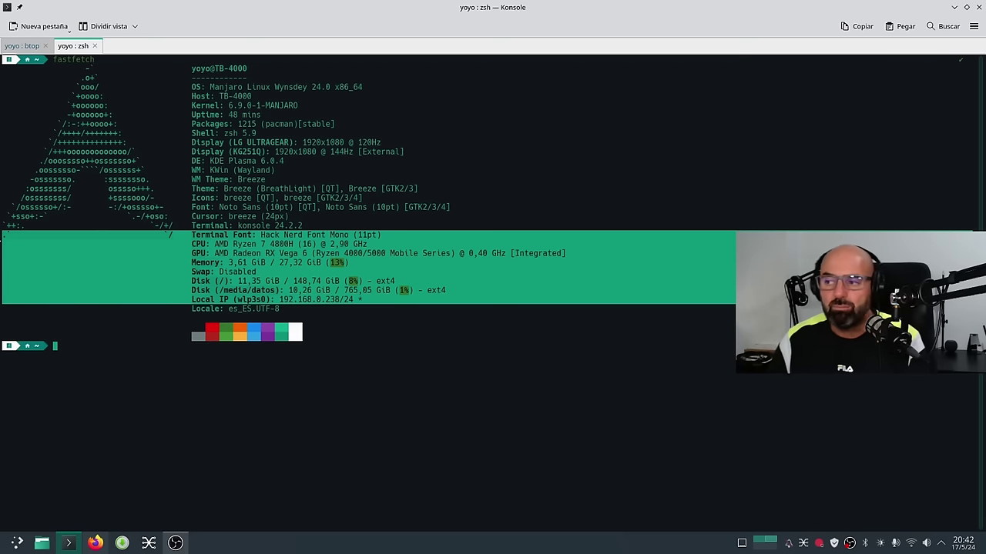
- Minimize Konsole and show the Grabación settings under Salida in the OBS Ajustes window
click(953, 9)
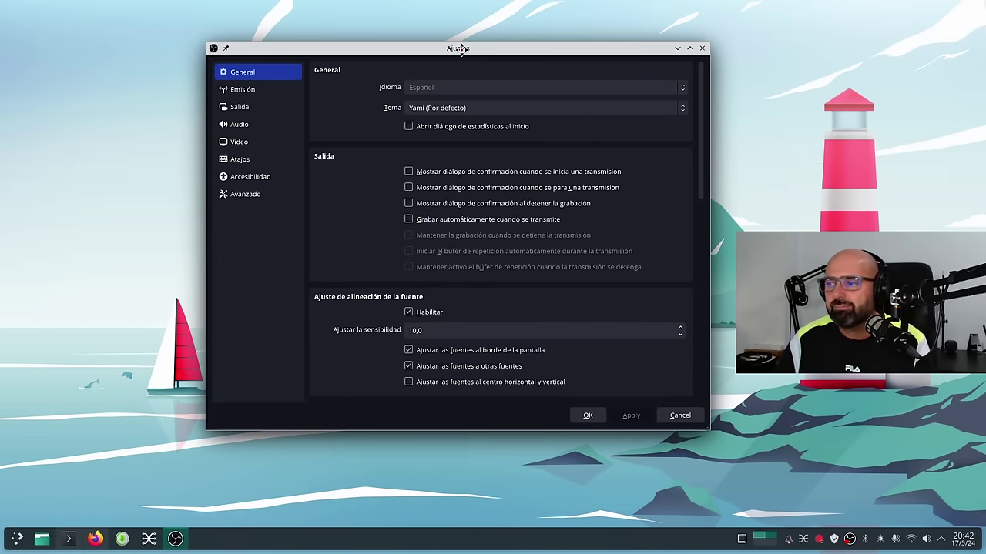
click(255, 112)
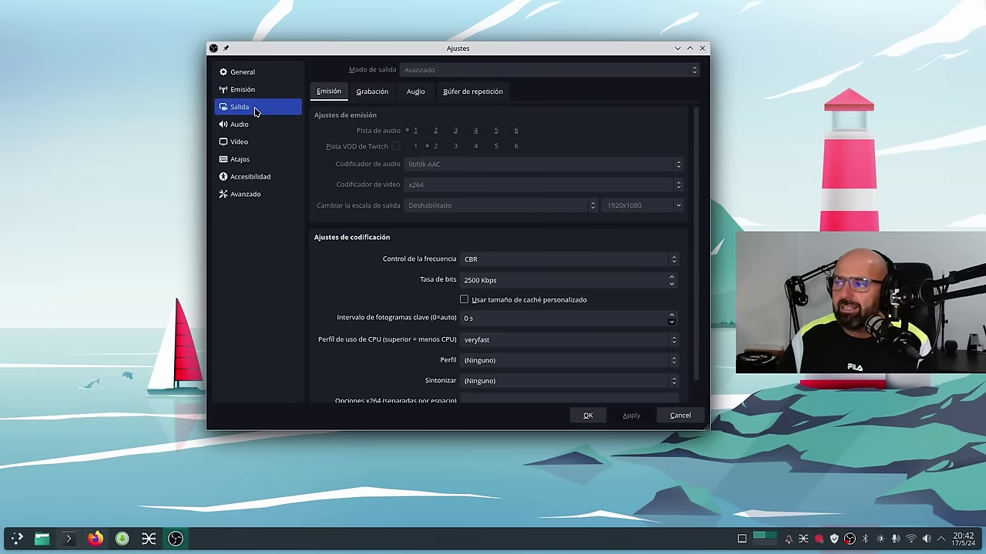
click(373, 94)
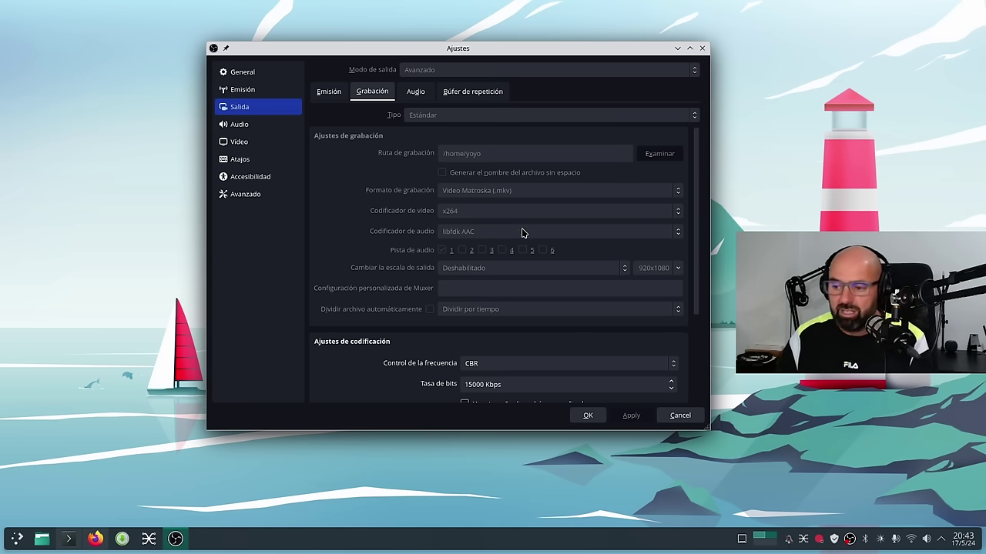
- Switch to Konsole's btop tab to check CPU and memory use while recording, and minimize the terminal
click(69, 538)
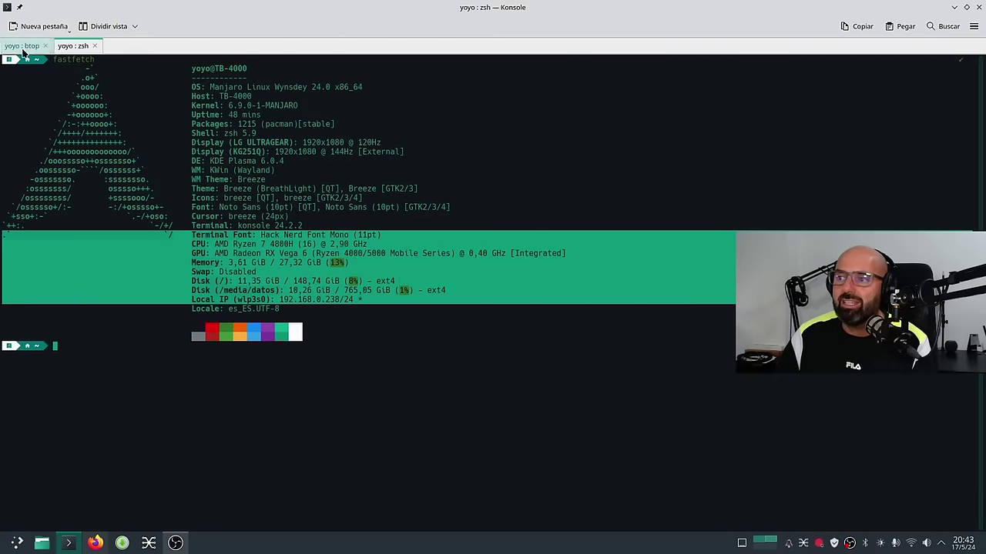
click(23, 46)
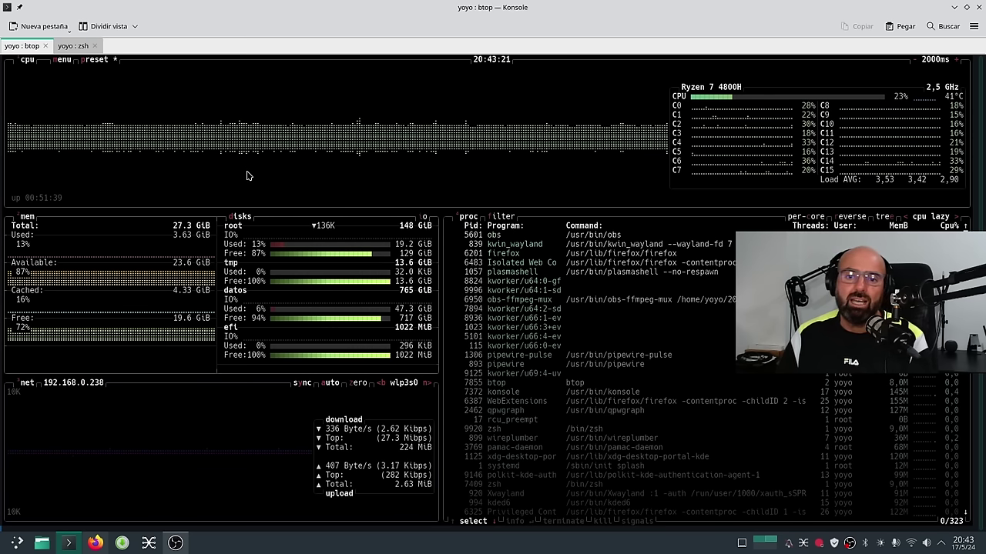
click(954, 6)
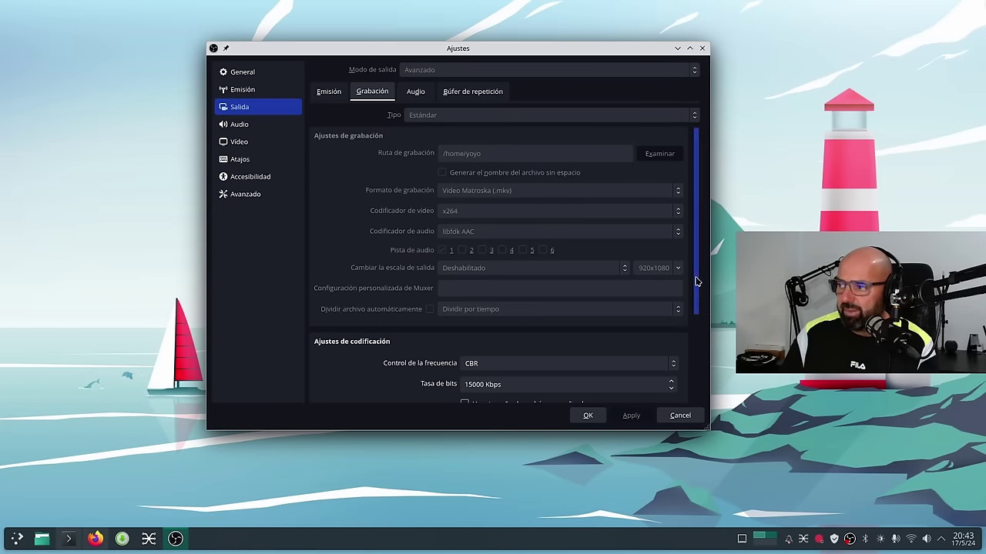
- Review the recording's Ajustes de codificación in OBS, check btop in Konsole again, and minimize the terminal
scroll(696, 282, down, 3)
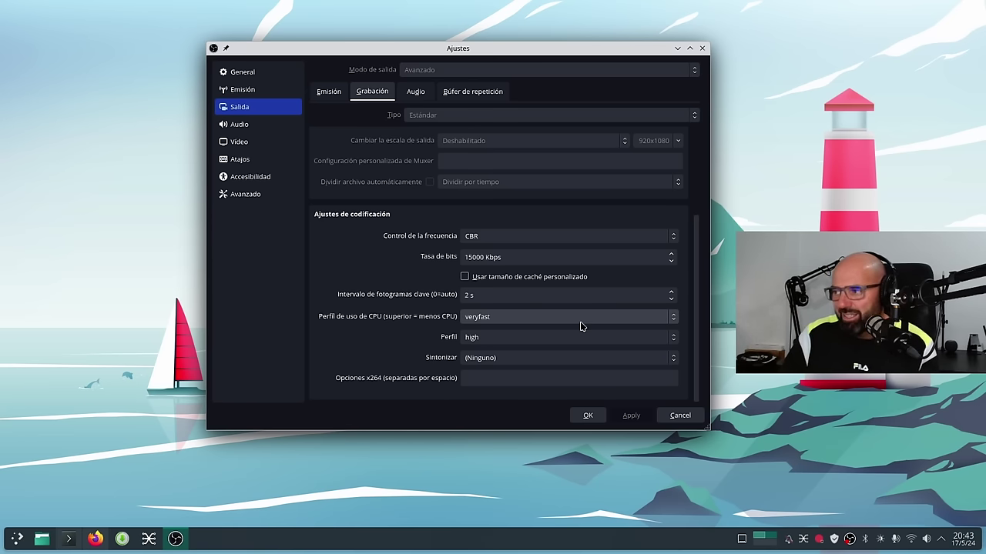
click(69, 539)
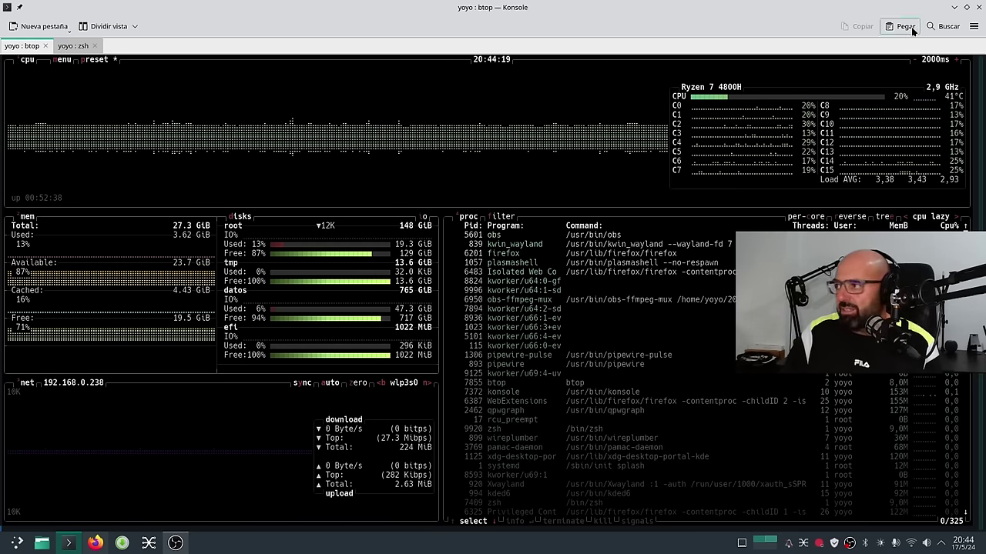
click(954, 7)
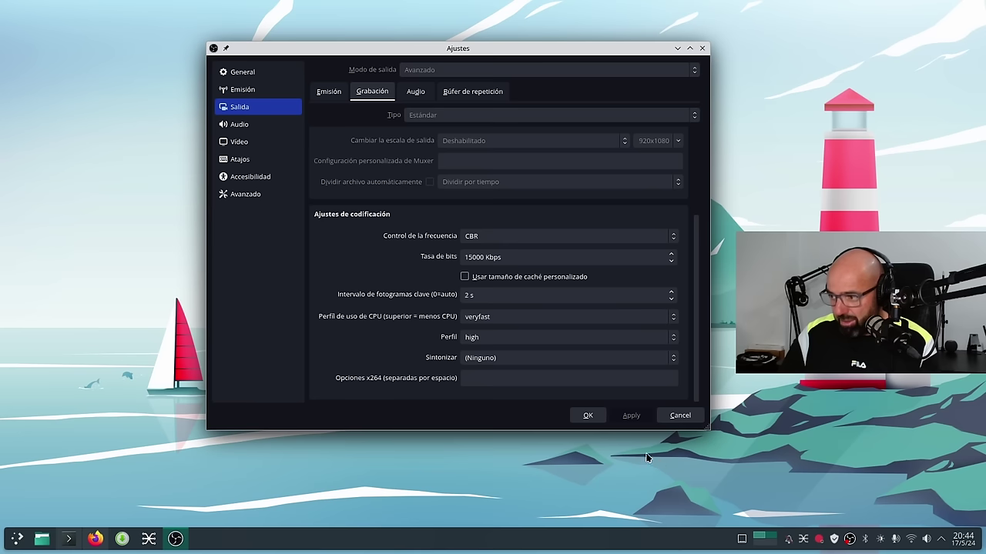
- Close the OBS Ajustes window, switch to Firefox, and load rpmfusion.org in a new tab
click(588, 416)
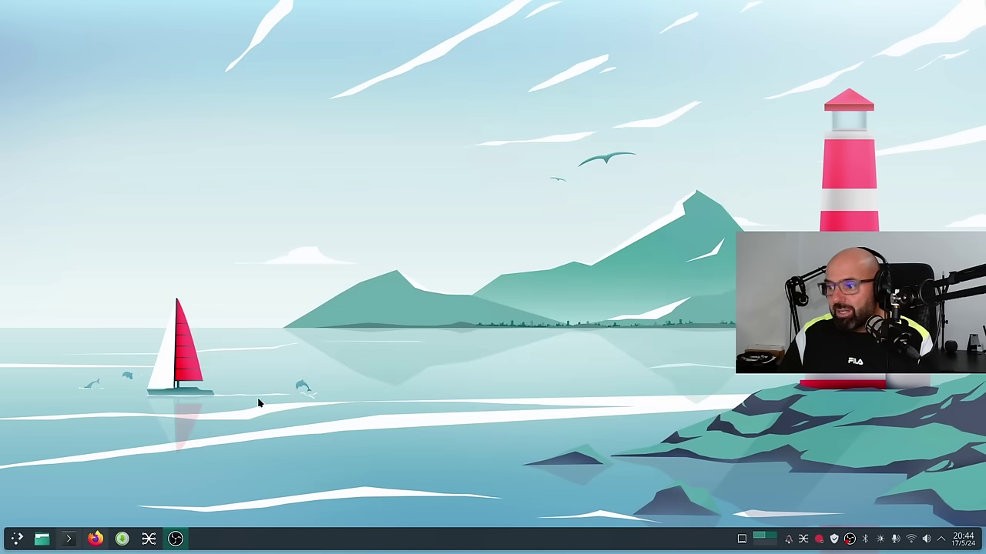
click(94, 539)
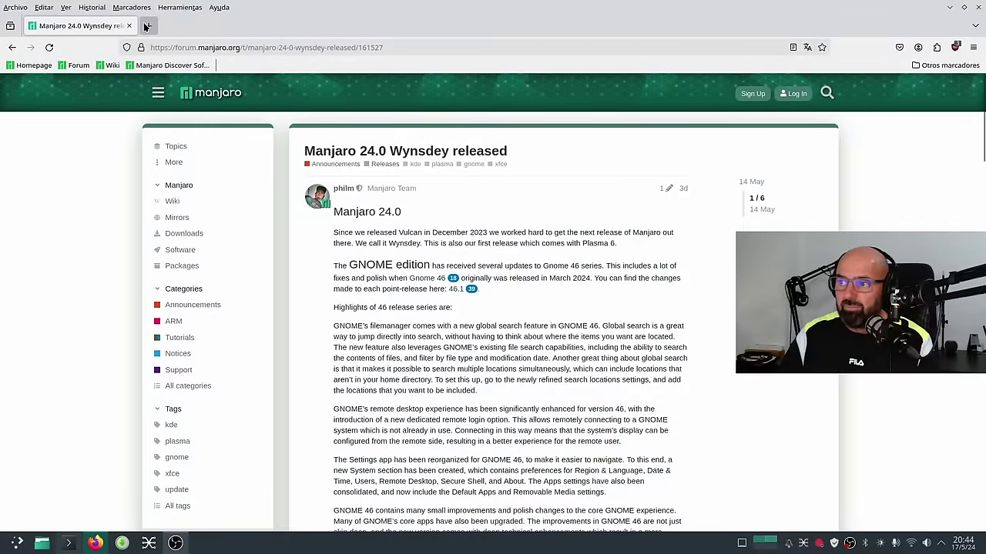
click(148, 26)
click(178, 47)
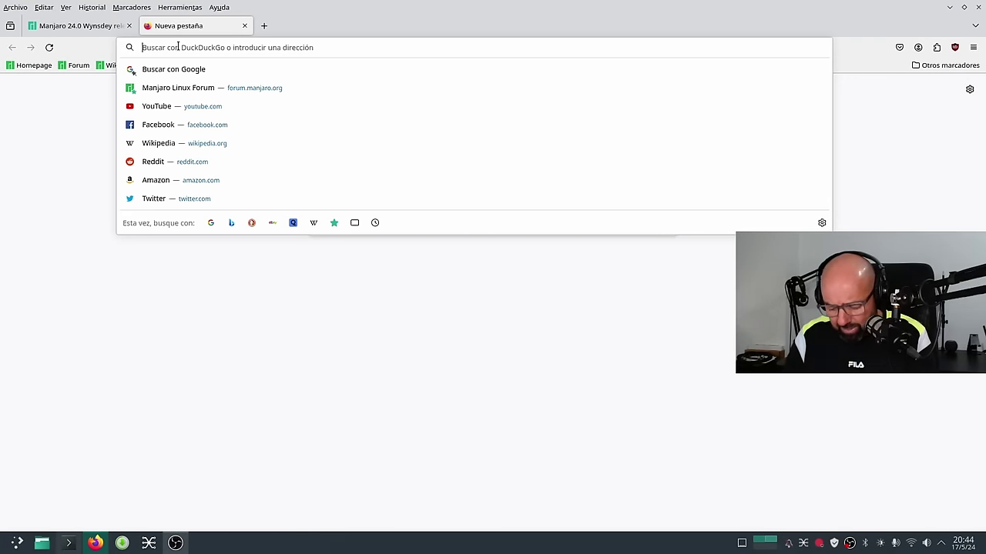
text(rpm)
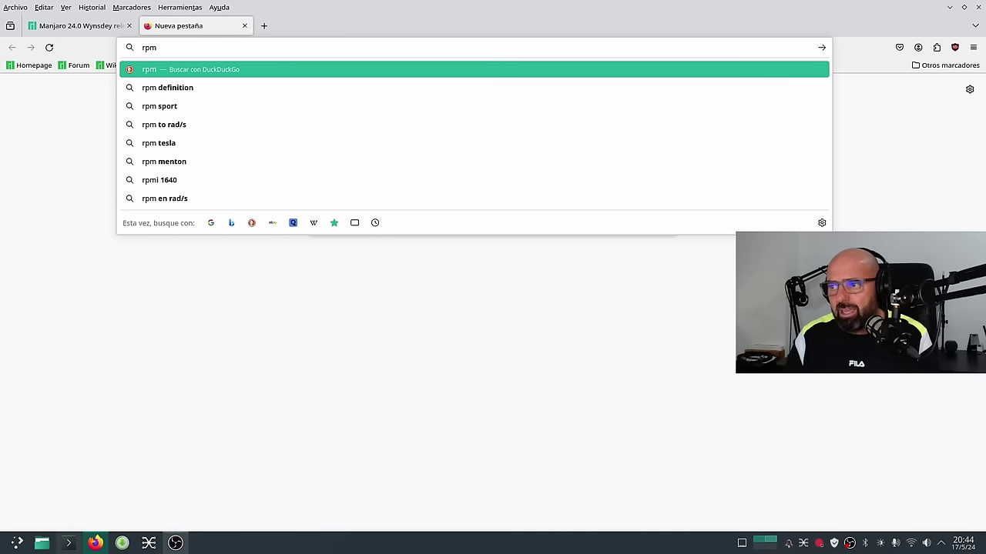
text(fusion)
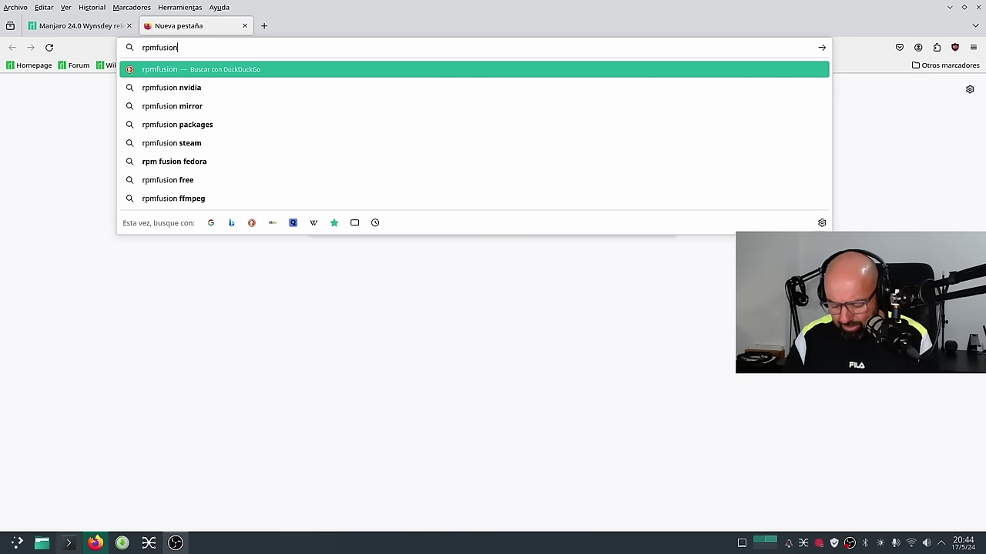
text(.org)
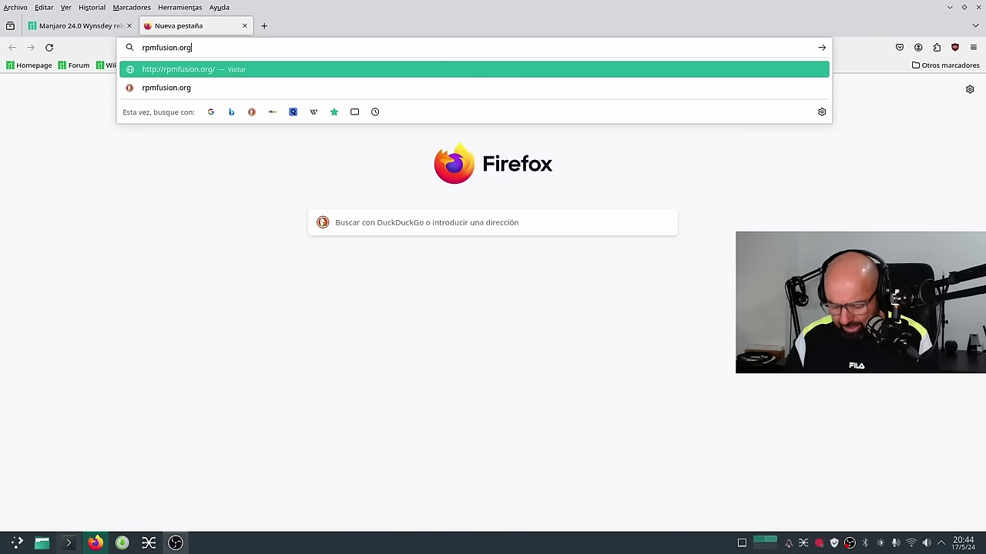
key(Return)
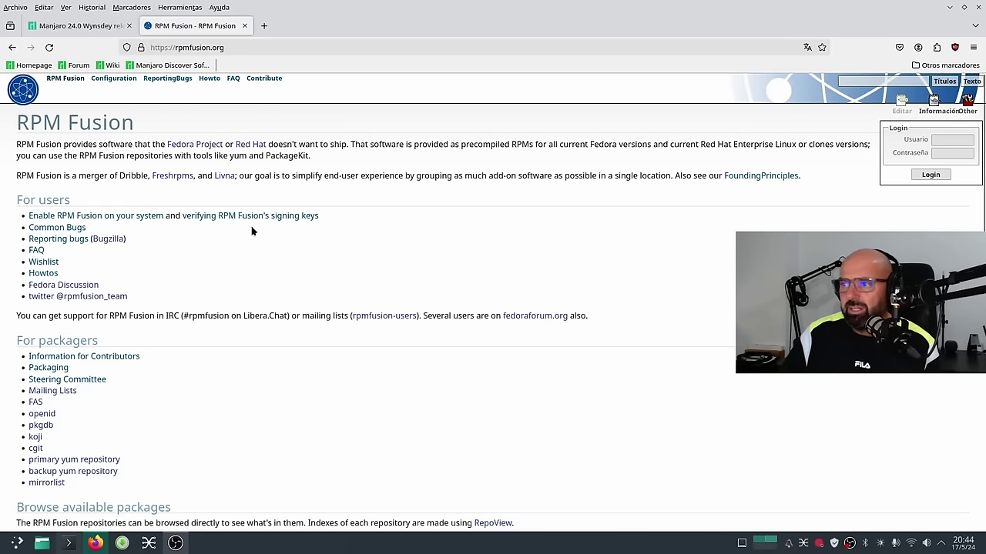
- Open RPM Fusion's Howto/Multimedia page and review its ffmpeg, additional codec, and hardware-accelerated codec instructions for Fedora
click(209, 80)
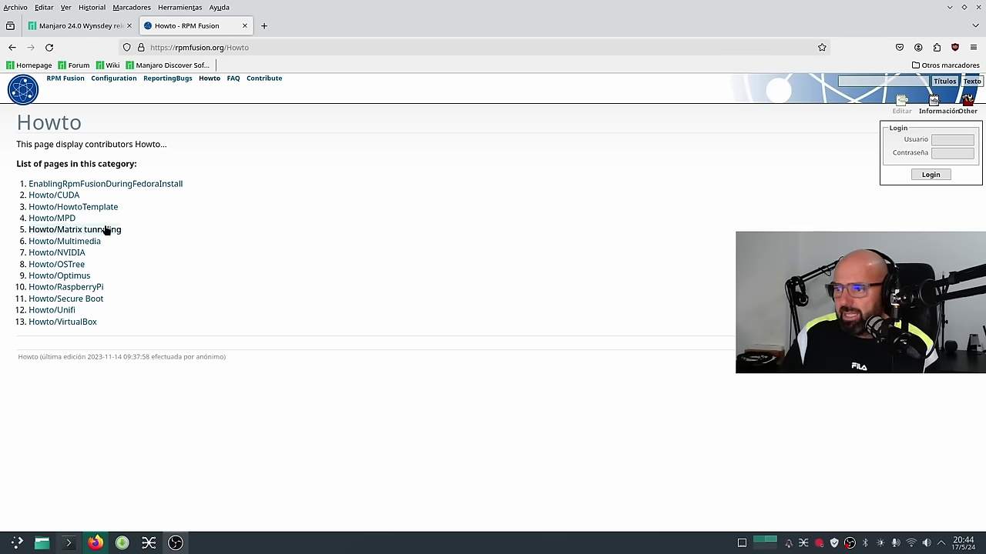
click(76, 245)
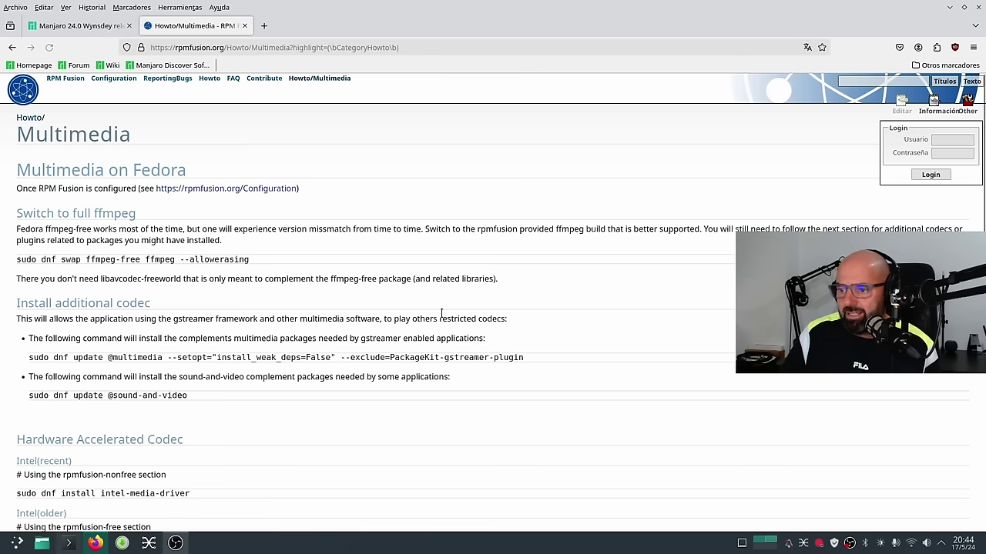
scroll(440, 312, down, 5)
scroll(440, 312, up, 5)
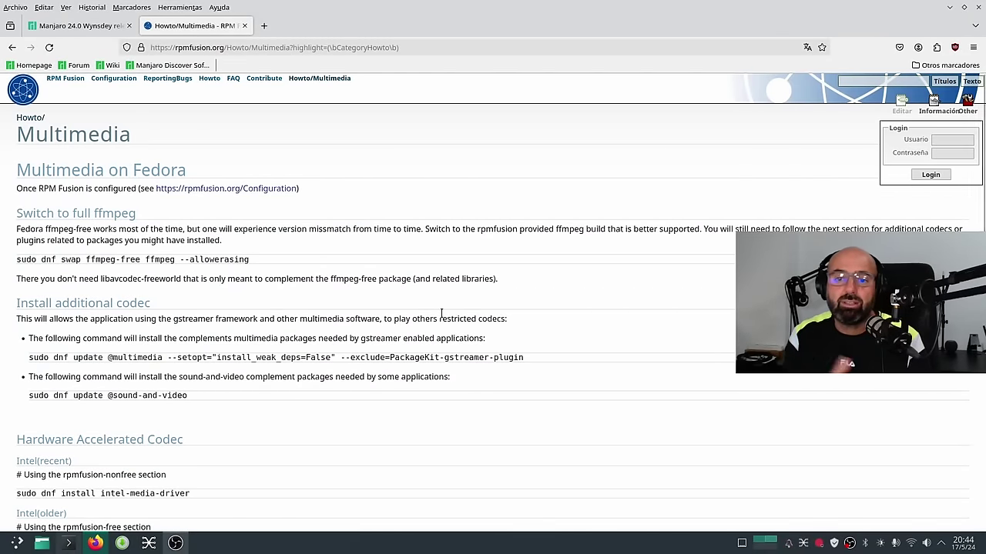
scroll(441, 312, down, 5)
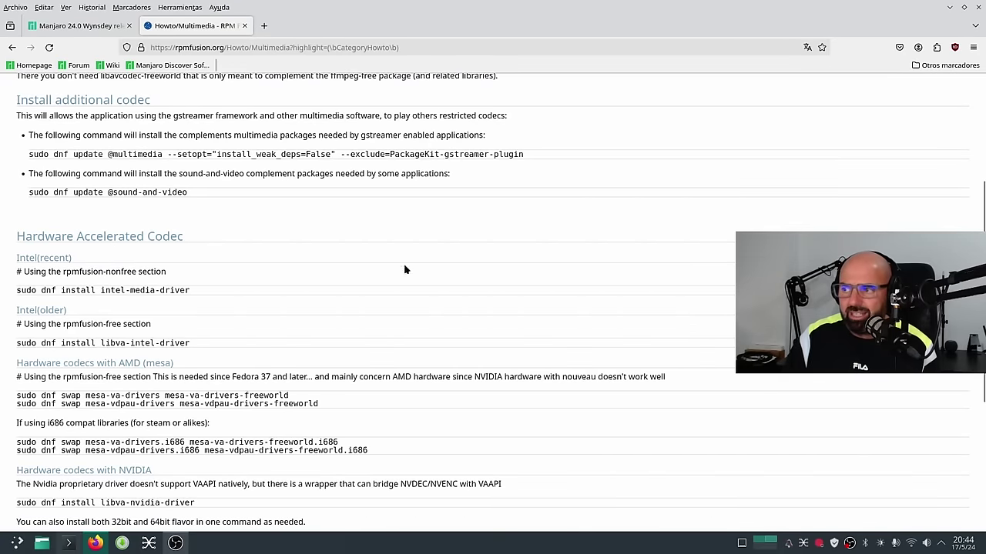
scroll(403, 263, down, 5)
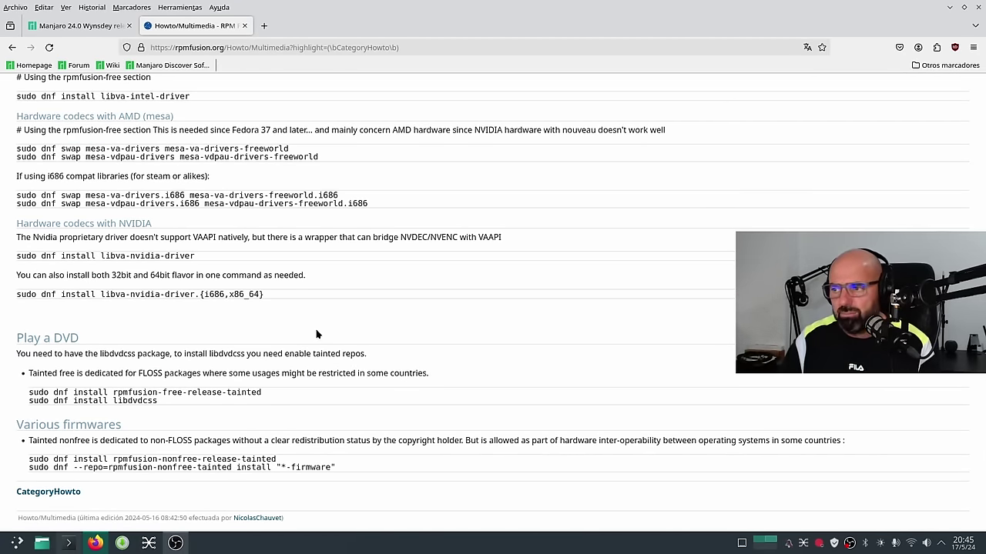
scroll(315, 334, up, 15)
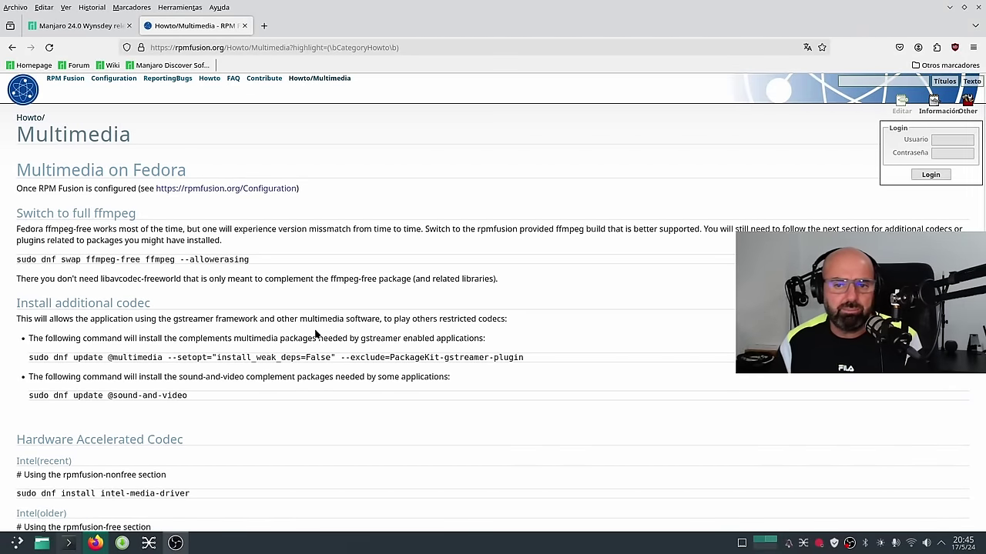
- Return to the Manjaro 24.0 forum page, and load the nonfree.eu bookmark from Otros marcadores in a new tab
click(77, 26)
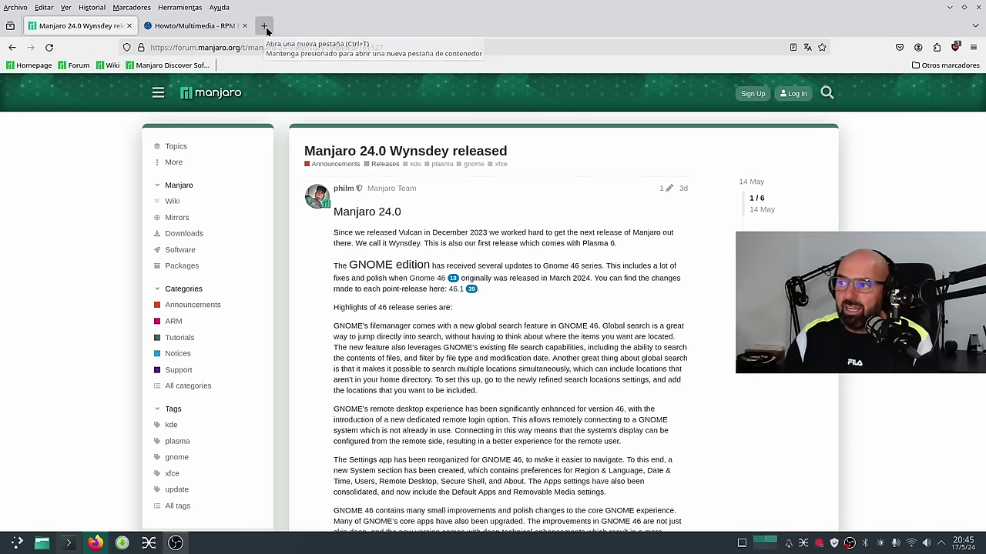
click(263, 26)
click(135, 8)
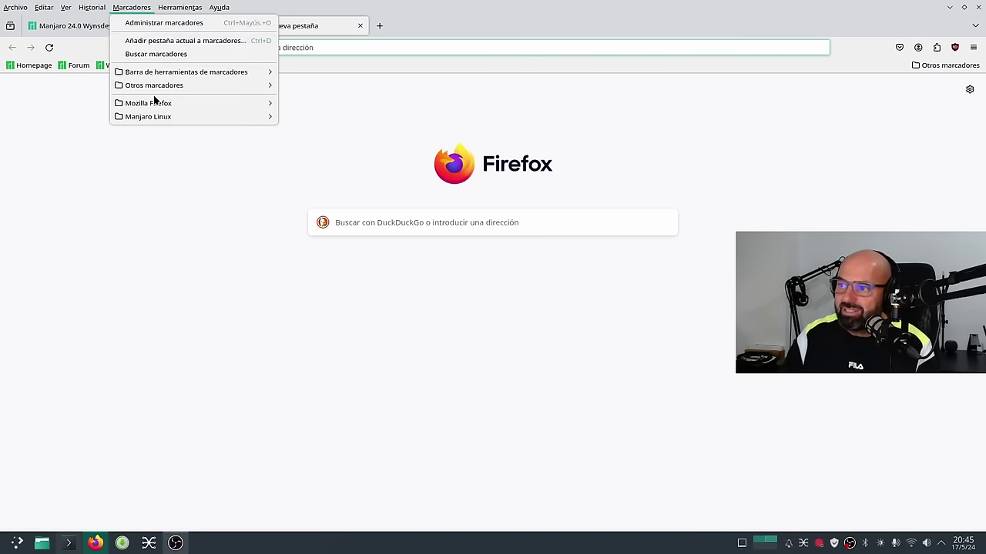
mouse_move(159, 86)
click(327, 86)
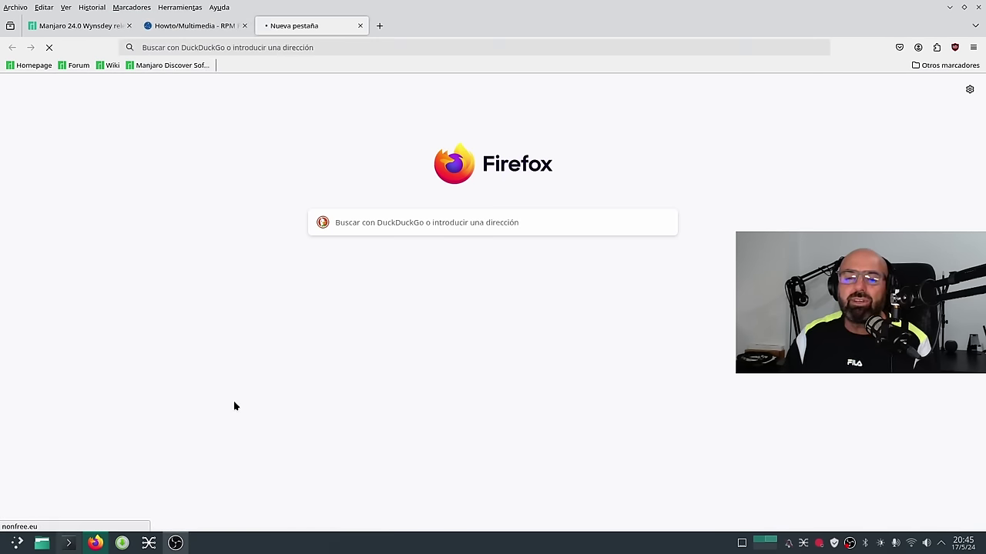